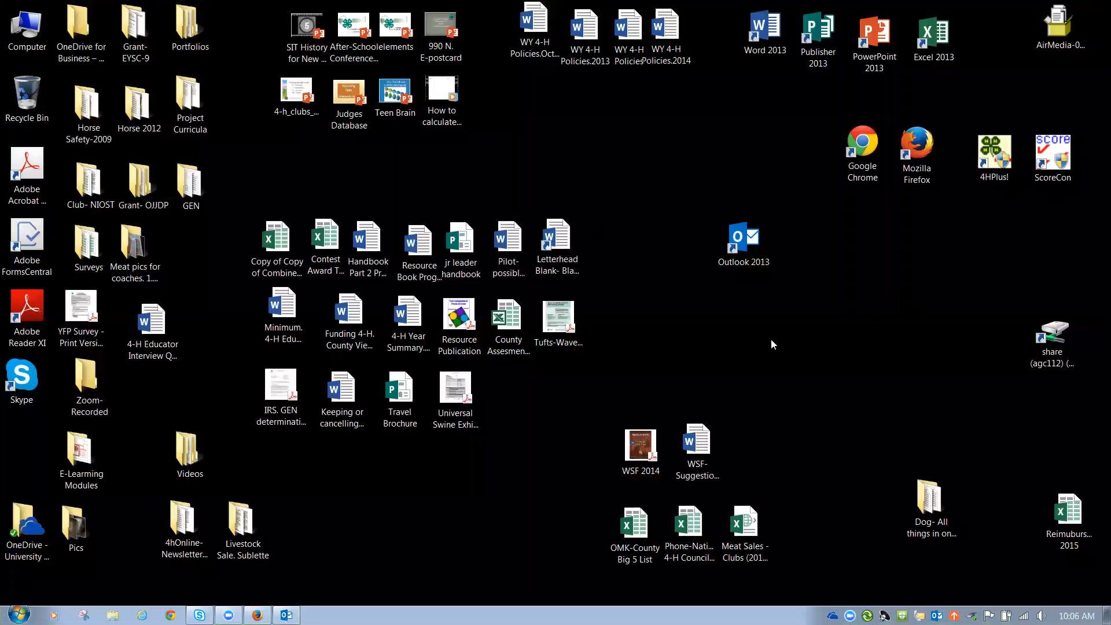
# Step: Save the wyscup.exe_exe attachment from the ScoreCon update e-mail to the Desktop and close the message
pyautogui.moveTo(286, 615)
pyautogui.click(301, 593)
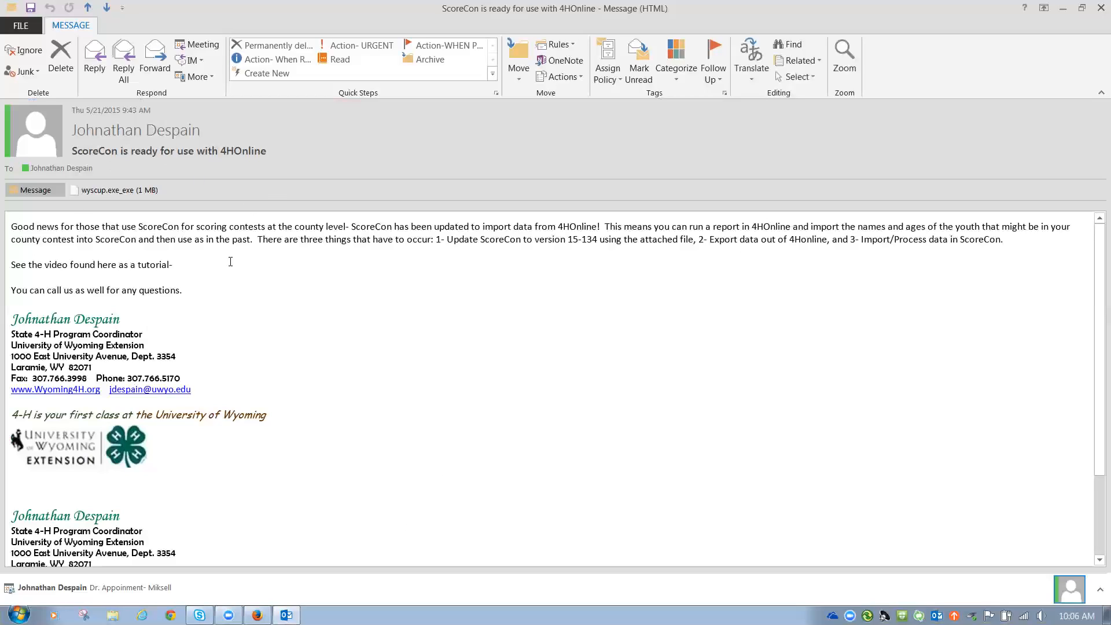
pyautogui.click(104, 189)
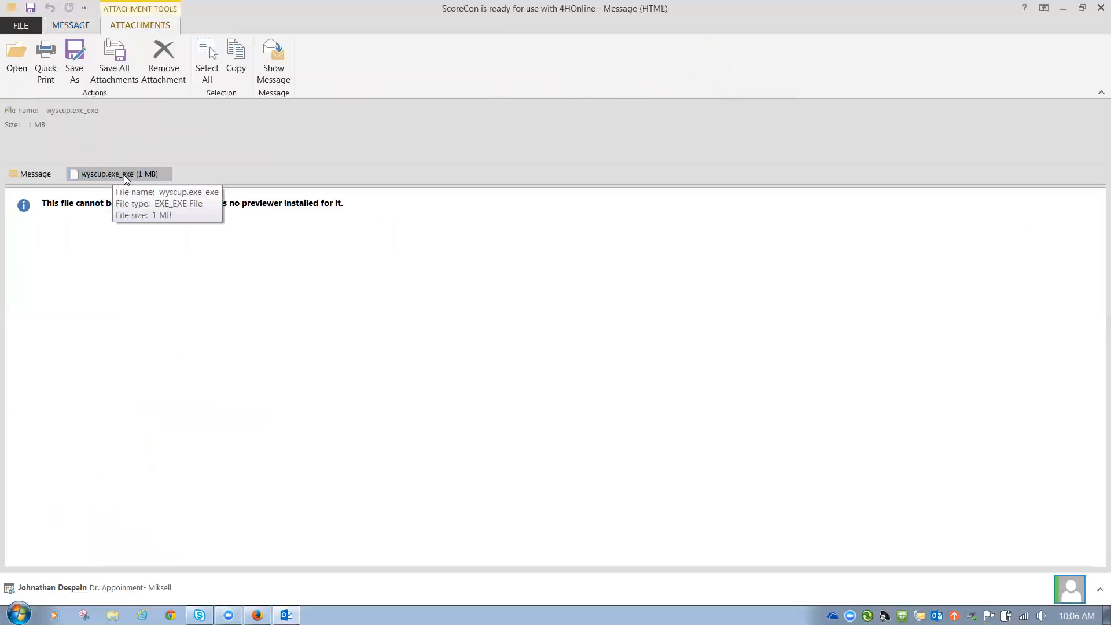
pyautogui.rightClick(122, 174)
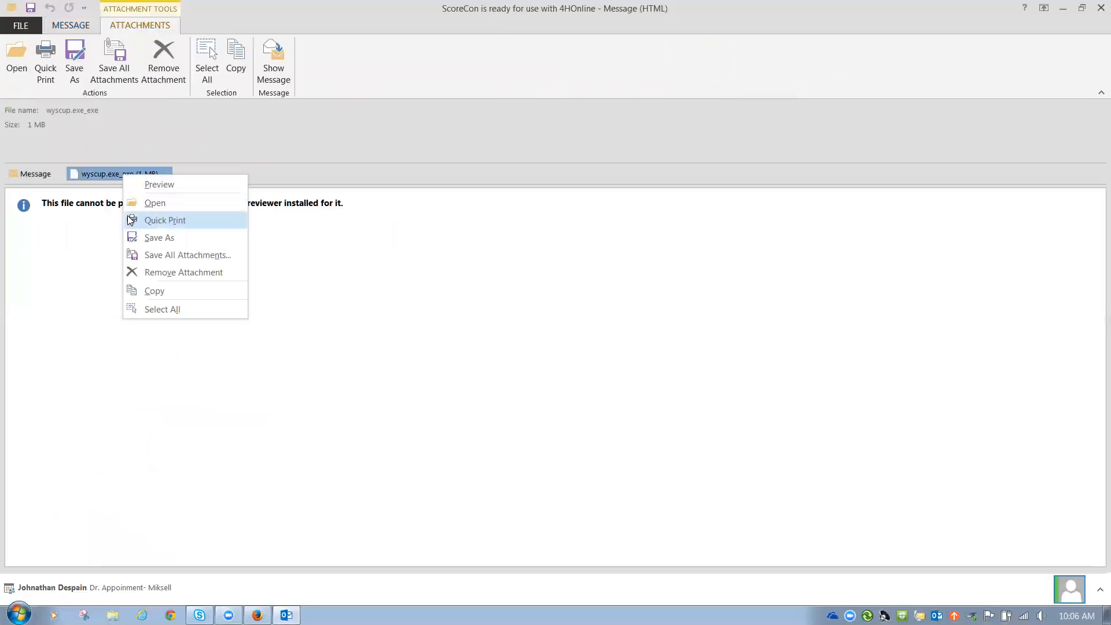
pyautogui.click(167, 239)
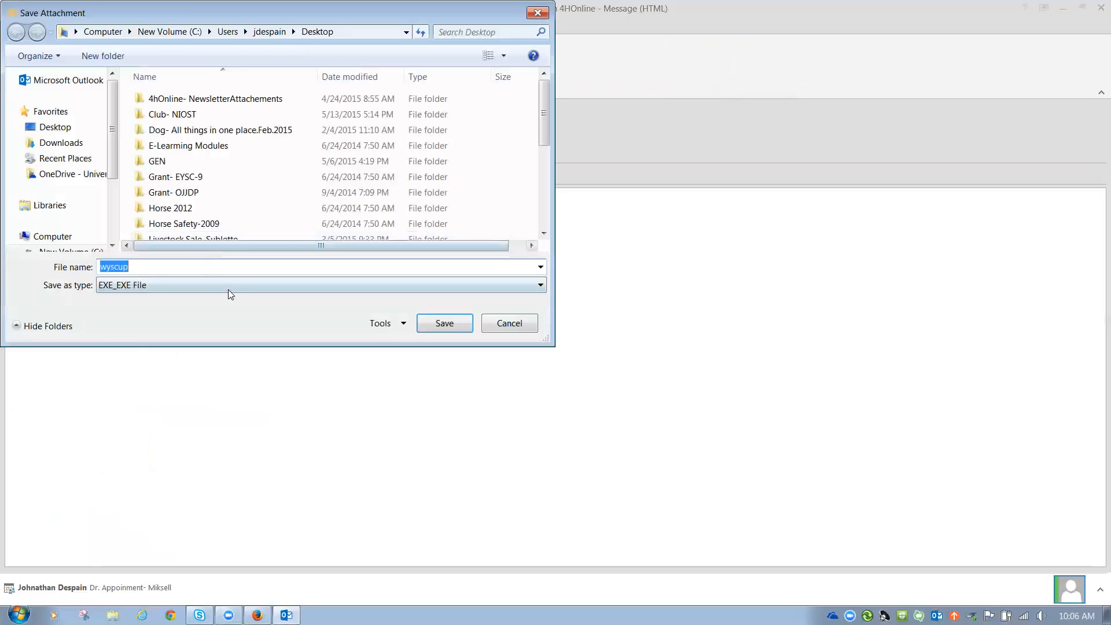
pyautogui.click(55, 127)
pyautogui.click(445, 323)
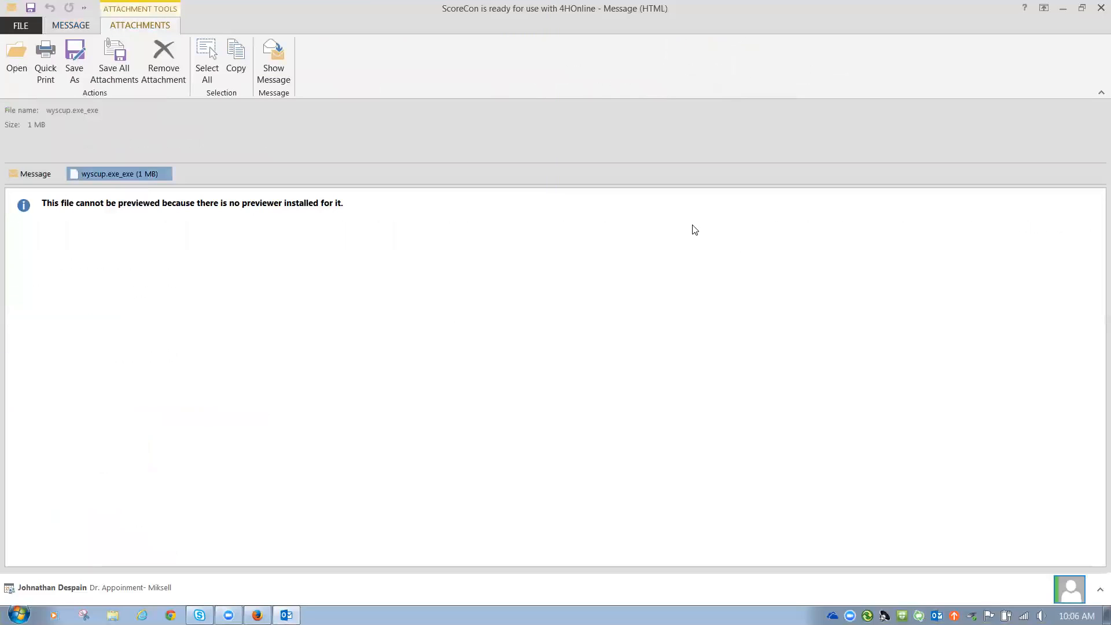
pyautogui.click(1100, 8)
# Step: Move the saved attachment to the open desktop area below the Outlook 2013 shortcut and rename it wyscup.exe
pyautogui.moveTo(33, 453); pyautogui.dragTo(798, 344)
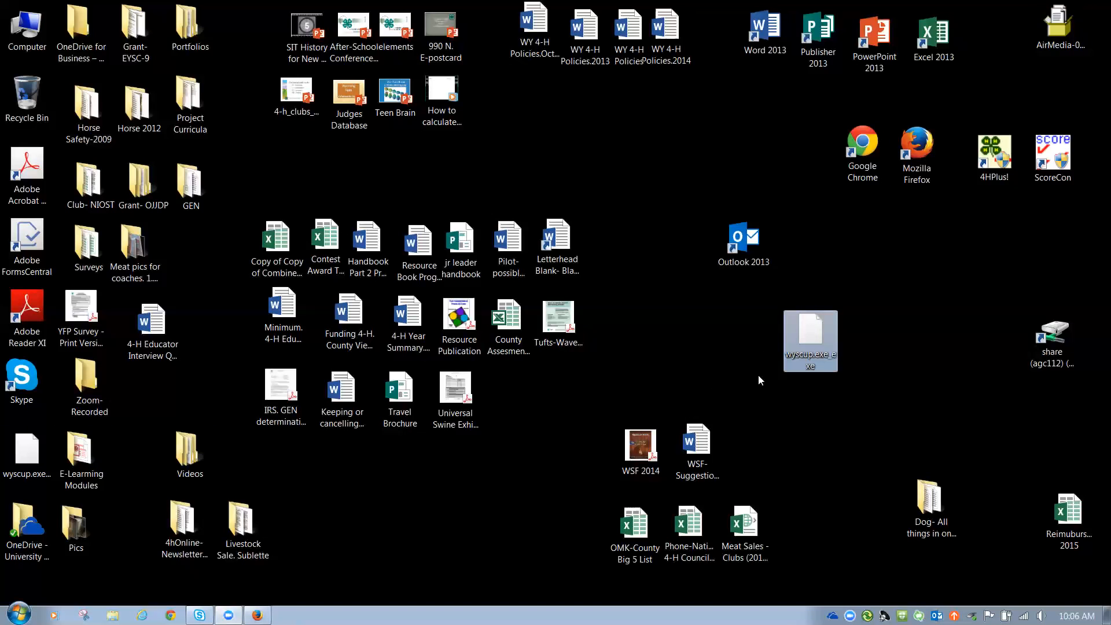
pyautogui.moveTo(832, 363)
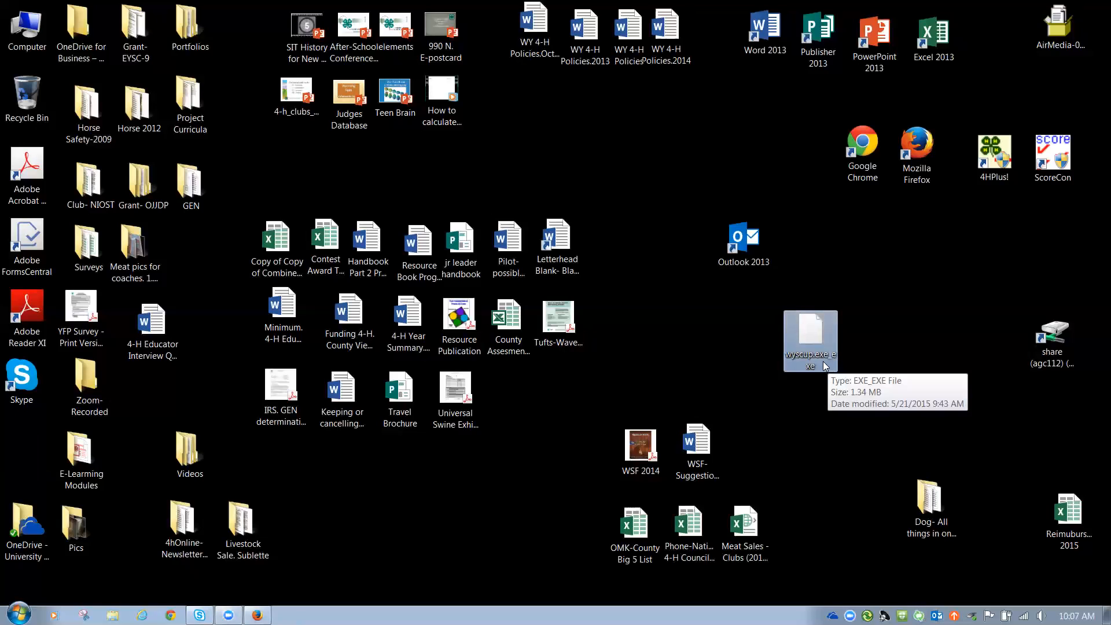
pyautogui.rightClick(824, 367)
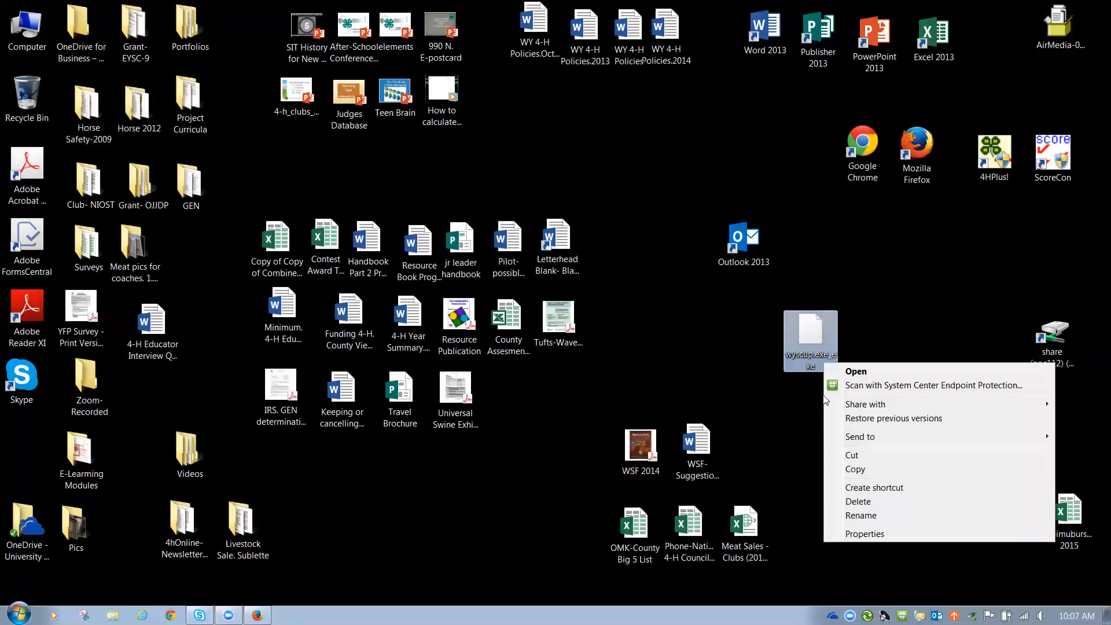
pyautogui.click(861, 515)
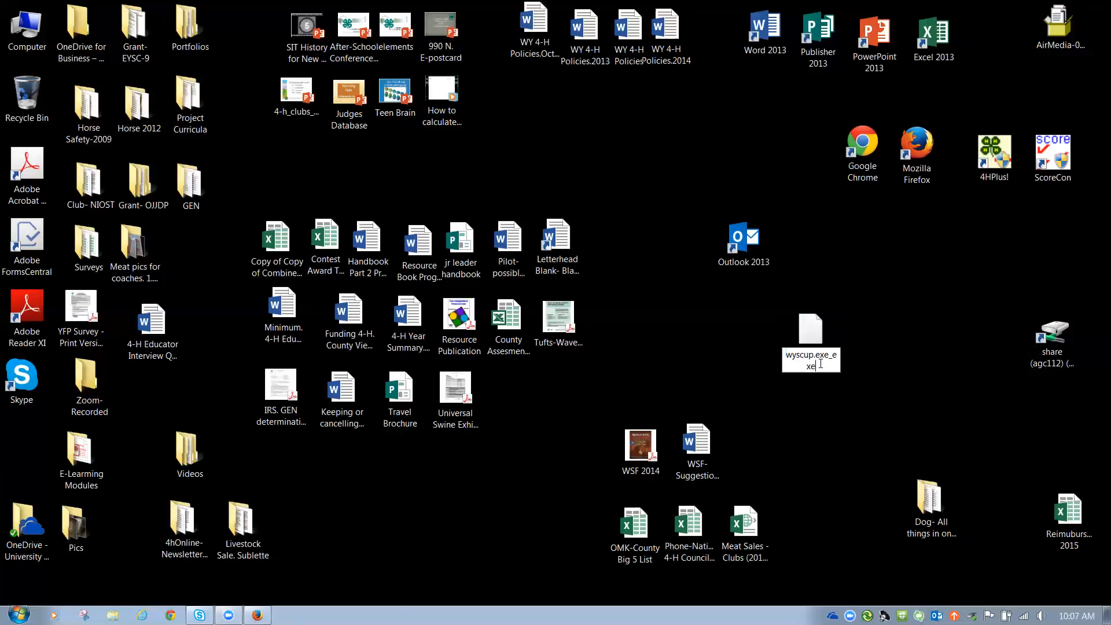
pyautogui.press('BackSpace')
pyautogui.press('BackSpace')
pyautogui.press('BackSpace')
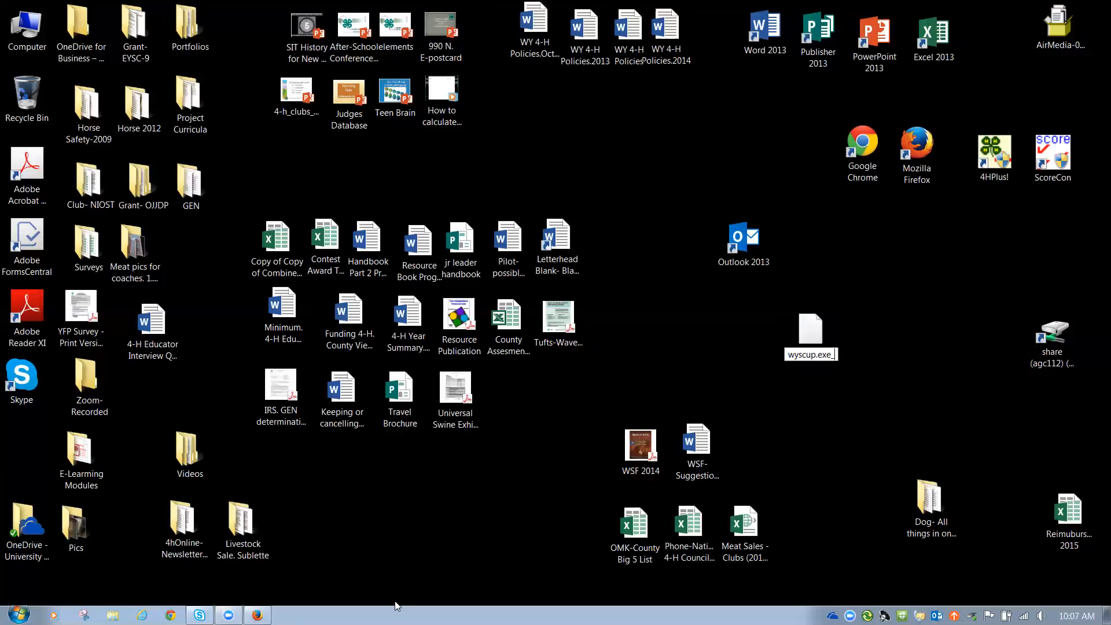
pyautogui.press('BackSpace')
pyautogui.click(812, 390)
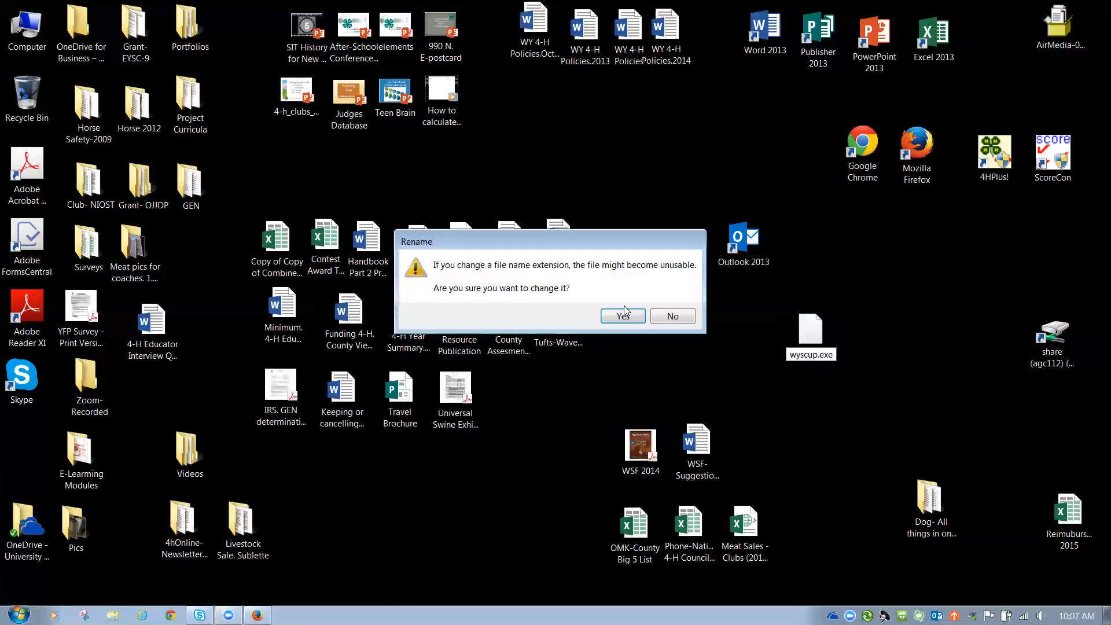
pyautogui.click(618, 315)
# Step: Run wyscup to unzip its files into C:\ckv\, and move its desktop icon beneath the 4HPlus! shortcut
pyautogui.moveTo(837, 404); pyautogui.dragTo(744, 348)
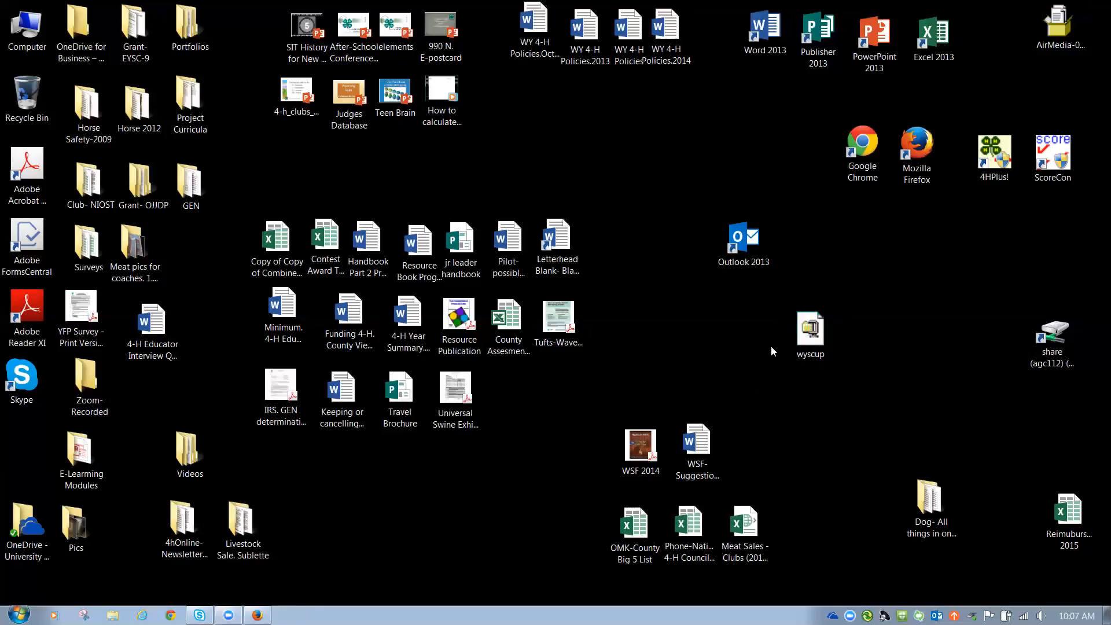
pyautogui.doubleClick(810, 333)
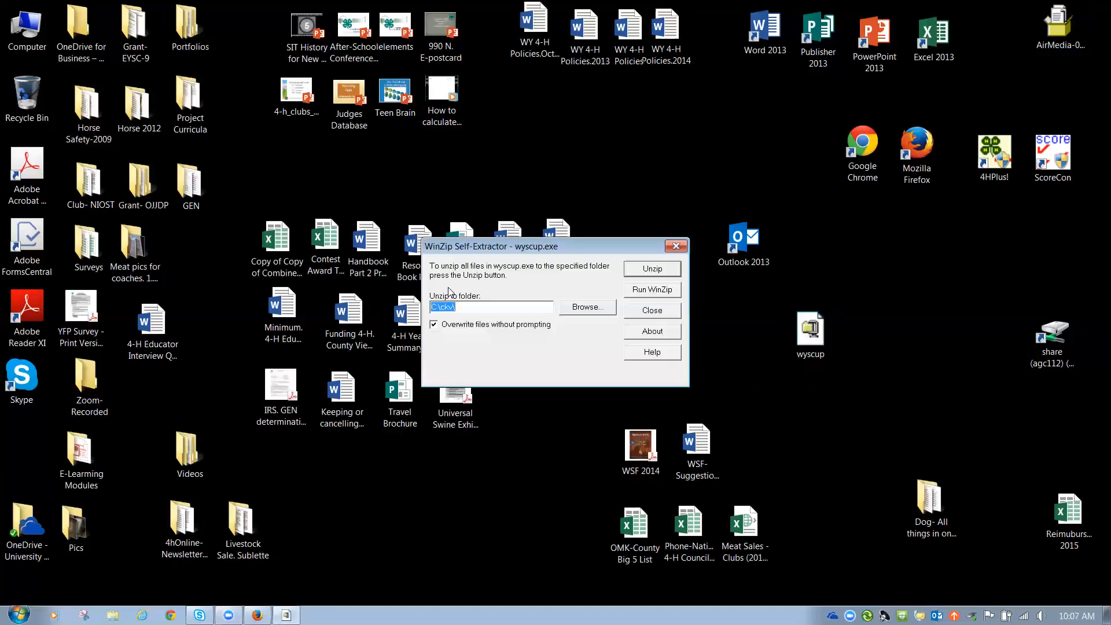
pyautogui.click(667, 270)
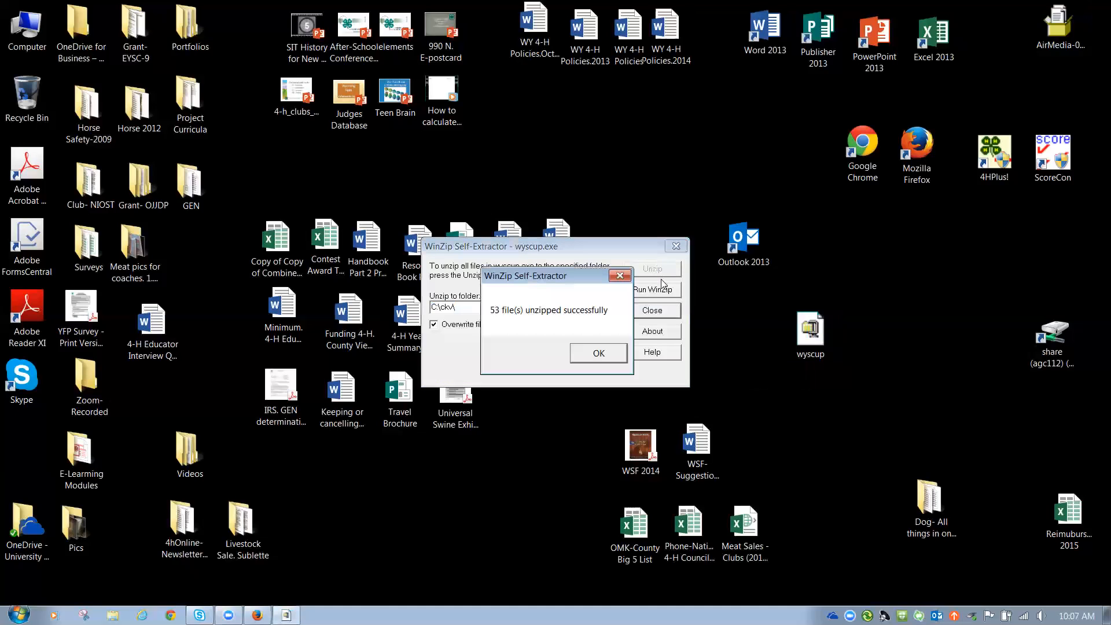
pyautogui.click(580, 350)
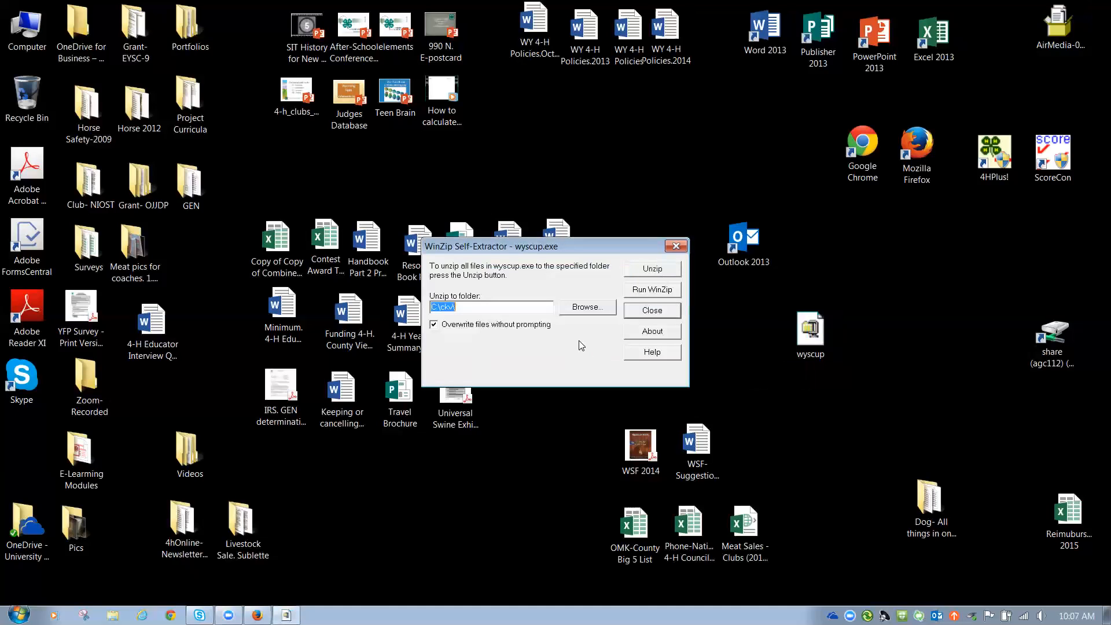
pyautogui.click(676, 246)
pyautogui.moveTo(815, 336); pyautogui.dragTo(1003, 231)
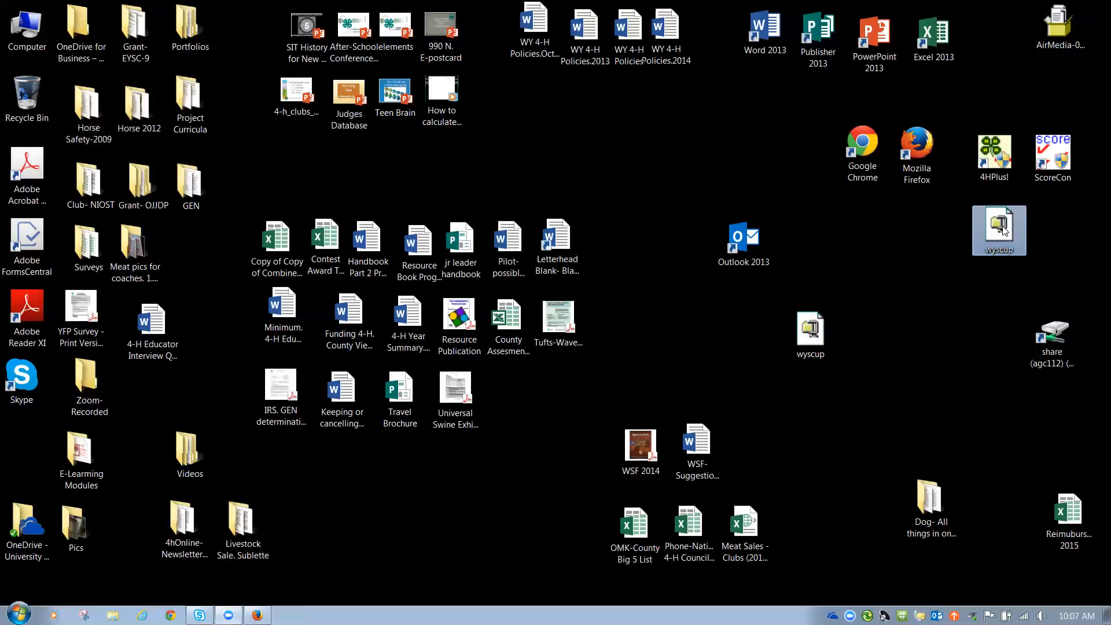
pyautogui.click(992, 279)
# Step: Start ScoreCon with permission to make changes to check its version number, and exit the program
pyautogui.doubleClick(1054, 155)
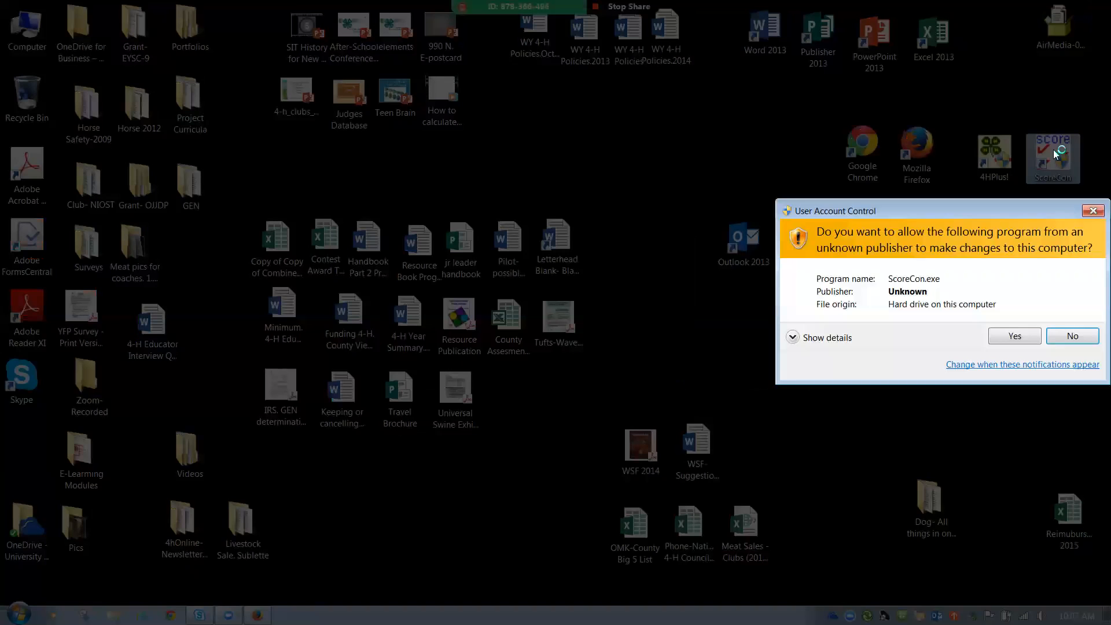
pyautogui.click(1015, 335)
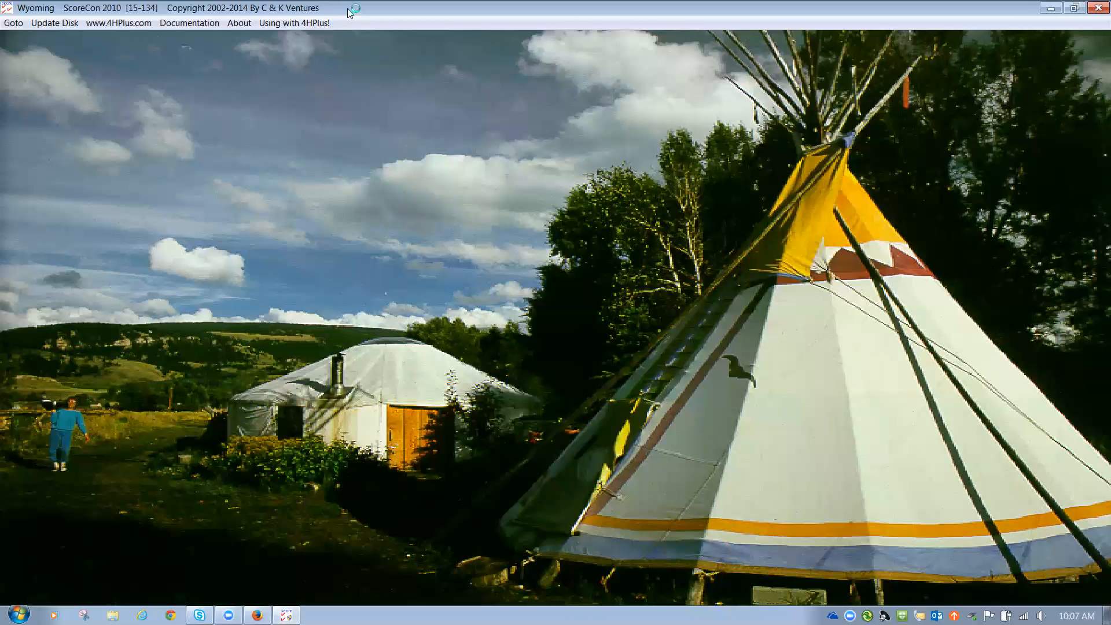
pyautogui.doubleClick(351, 12)
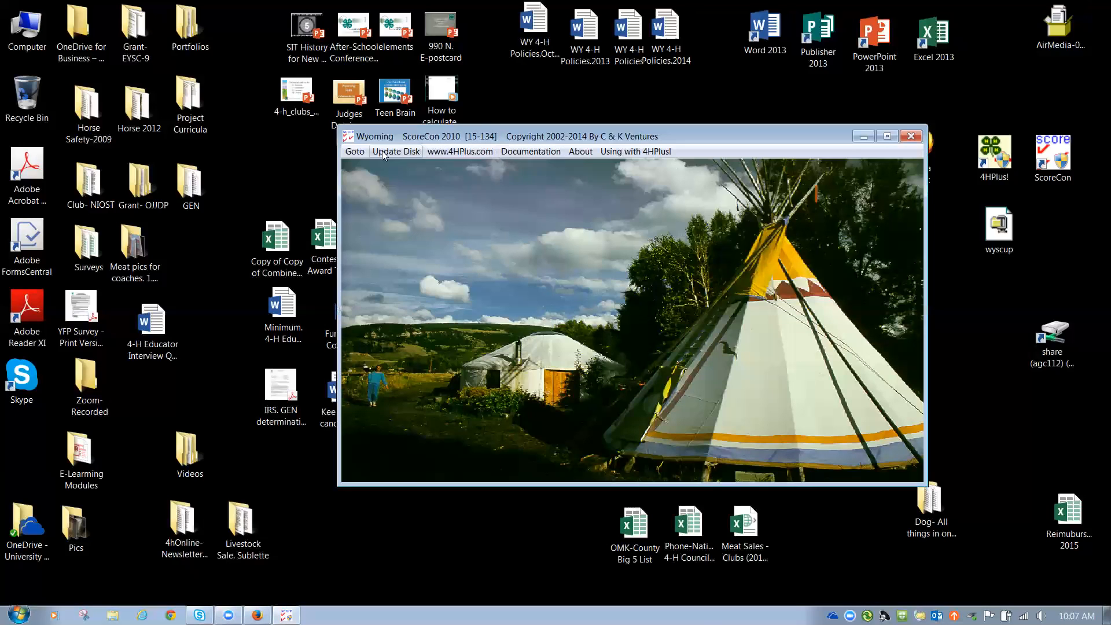
pyautogui.click(360, 156)
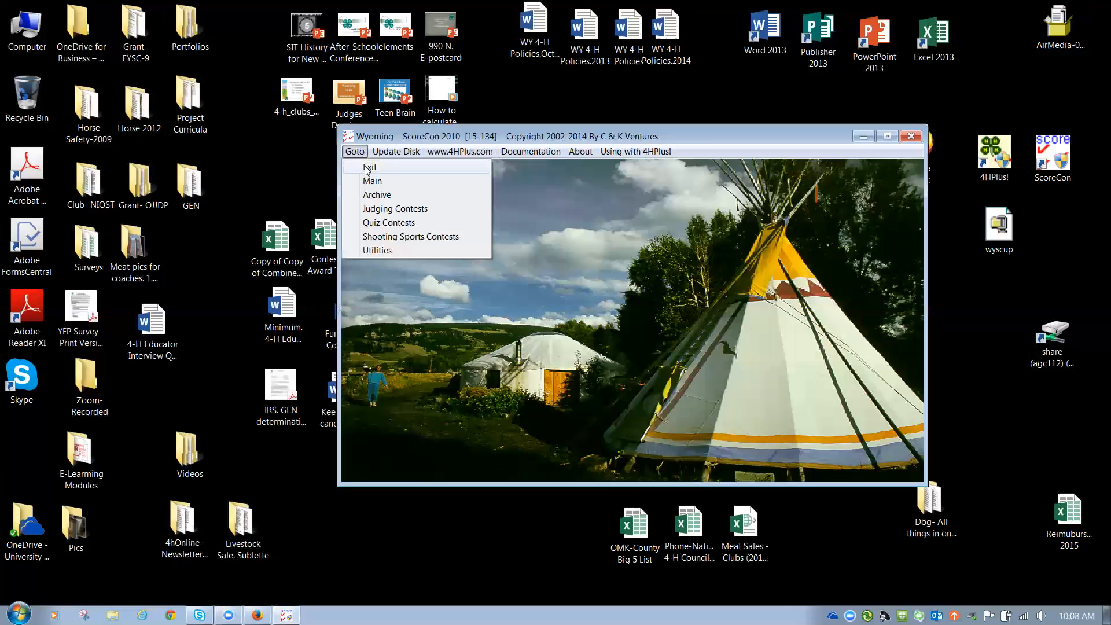
pyautogui.click(370, 167)
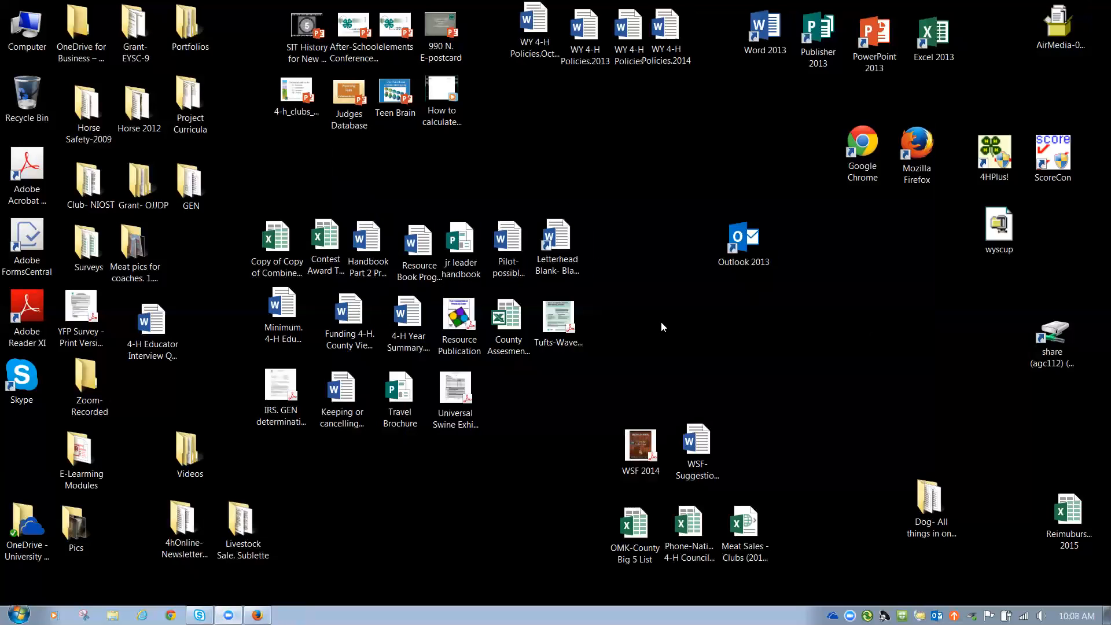
# Step: Switch to 4HOnline in Firefox and run the shared State enrollment report named ScoreCon Export
pyautogui.click(260, 616)
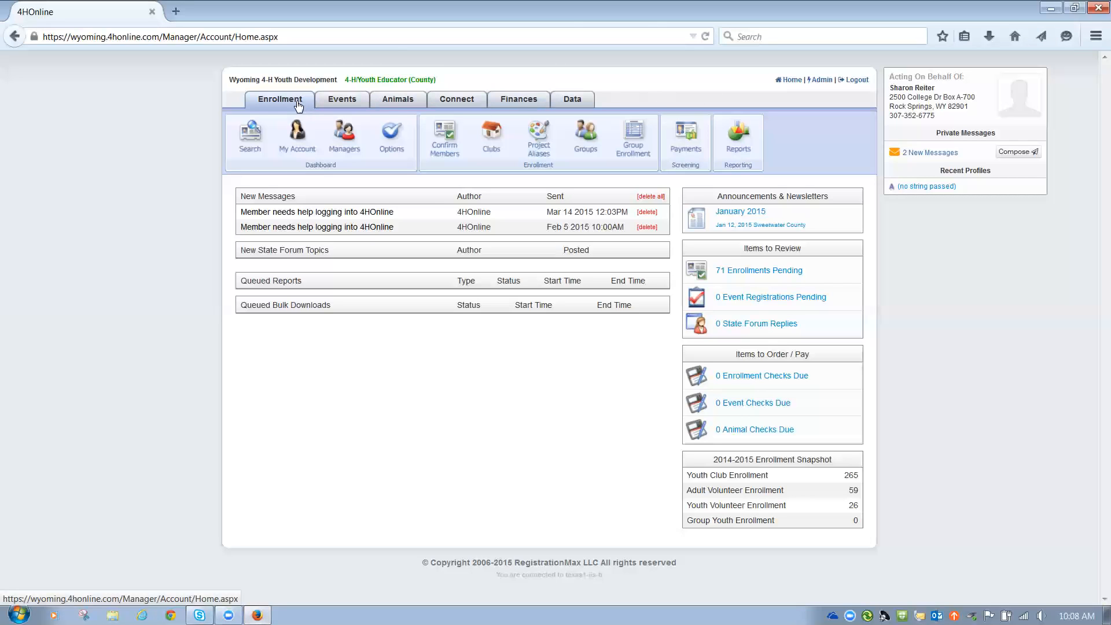
pyautogui.click(741, 143)
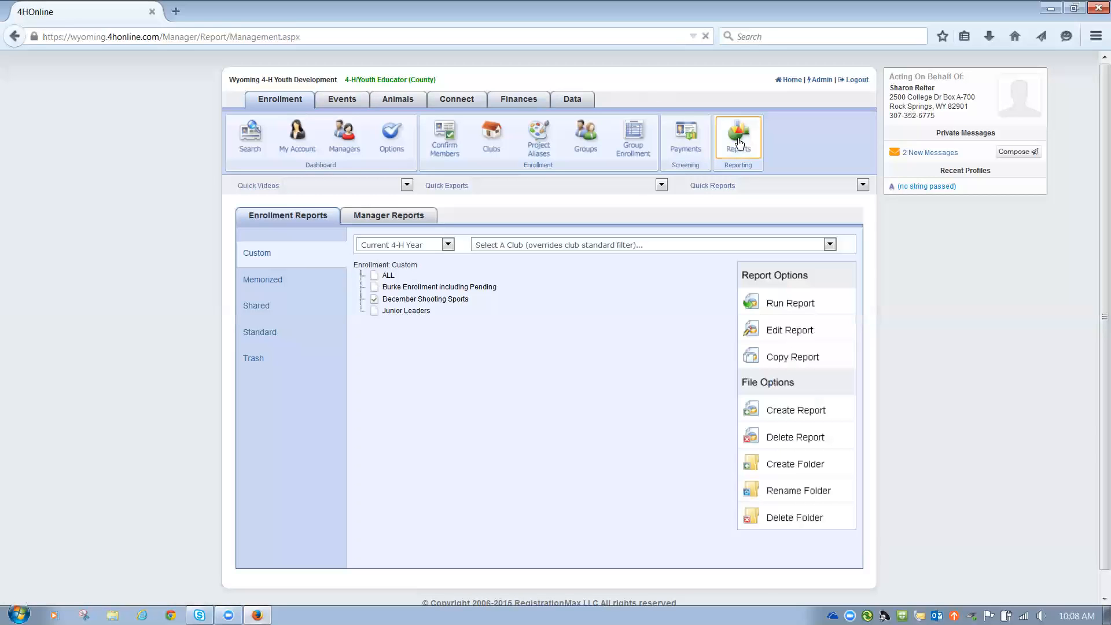
pyautogui.click(255, 307)
pyautogui.scroll(-1, 437, 519)
pyautogui.scroll(-20, 437, 519)
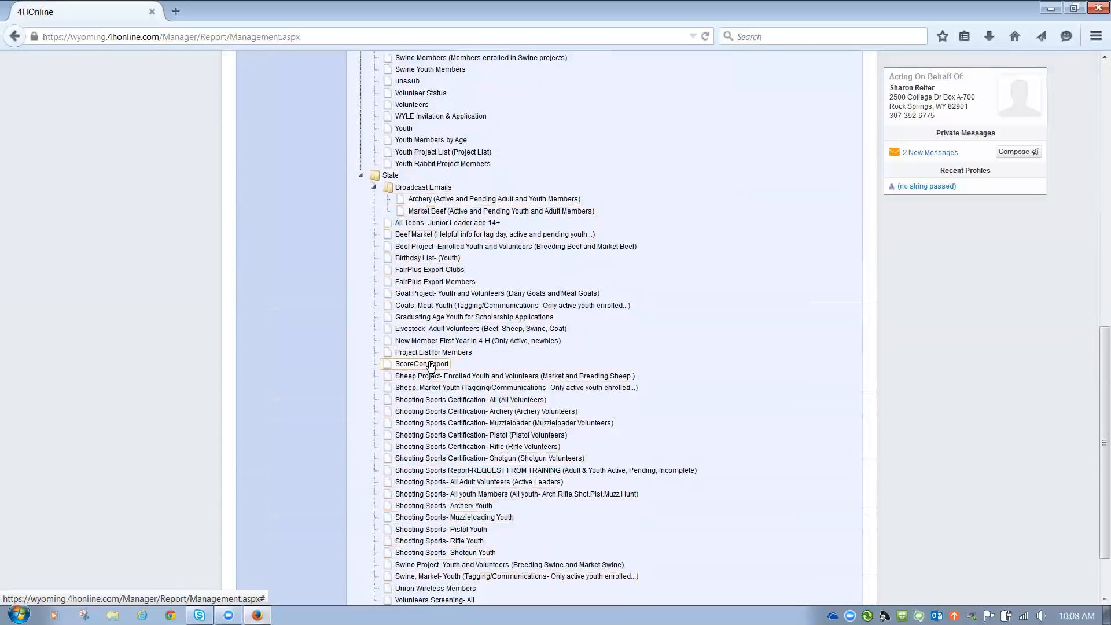
pyautogui.scroll(-3, 430, 368)
pyautogui.click(423, 294)
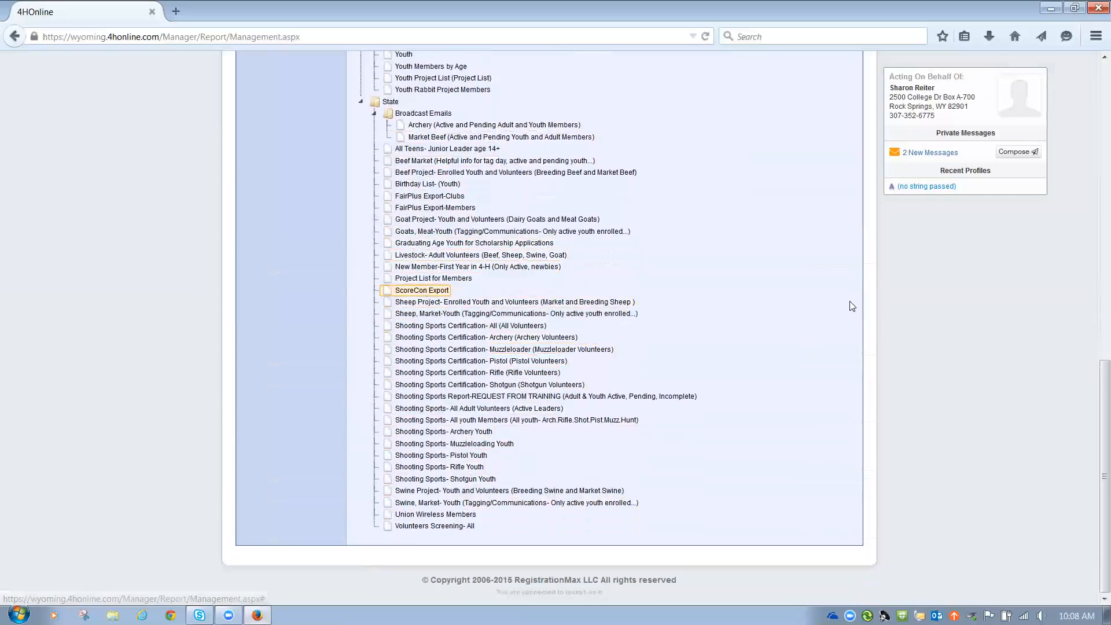
pyautogui.scroll(15, 809, 302)
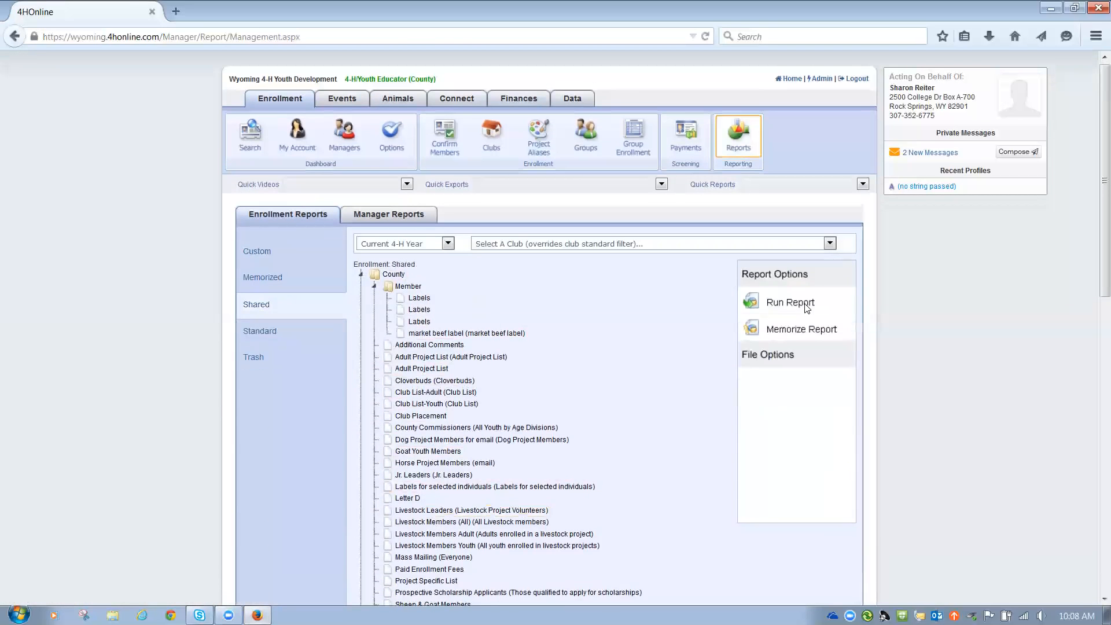
pyautogui.click(772, 303)
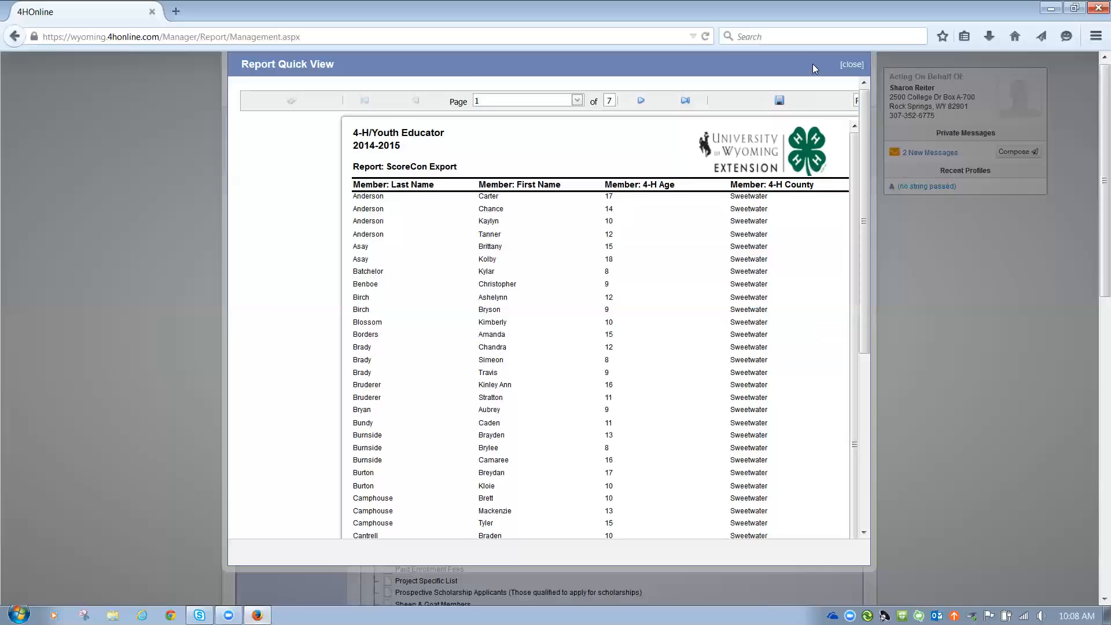
# Step: Export the ScoreCon report in MS Excel format, open it with Microsoft Excel, and enable editing
pyautogui.click(856, 102)
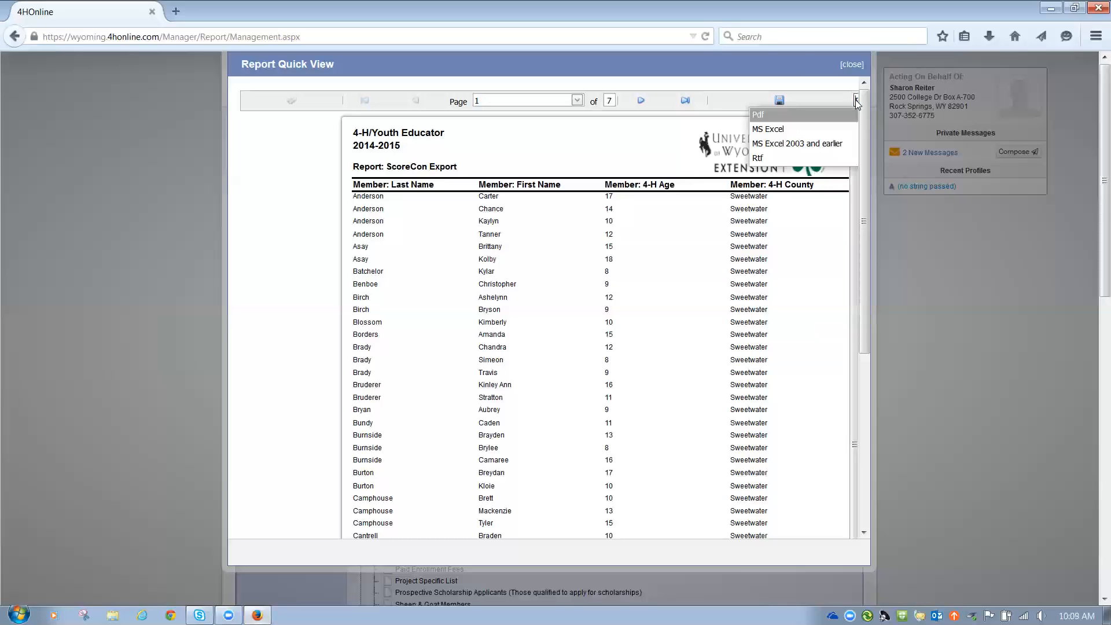
pyautogui.click(826, 130)
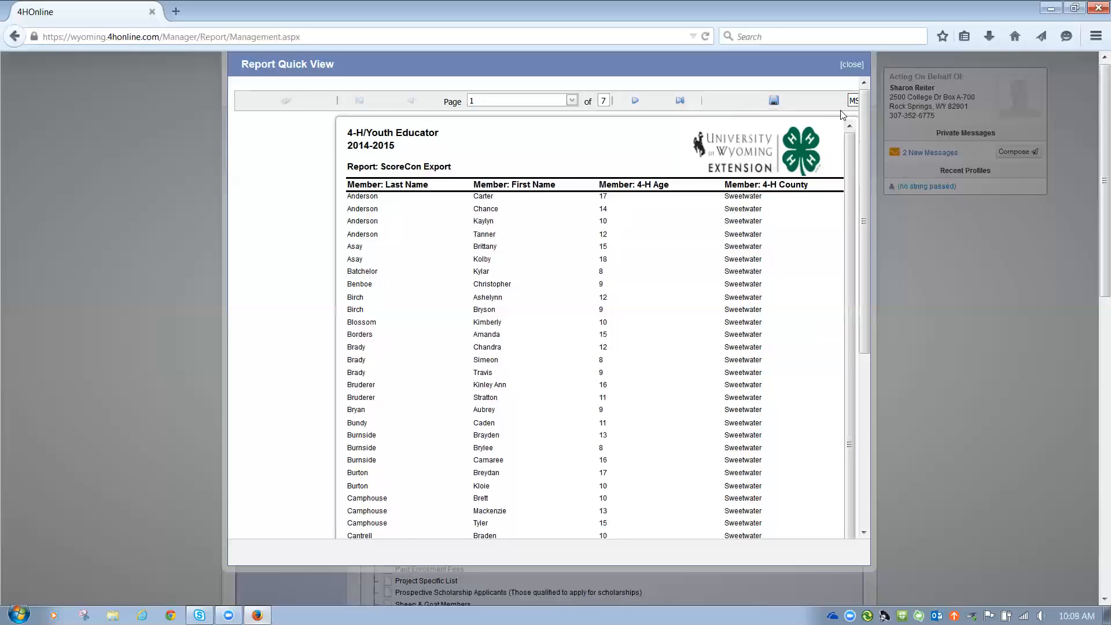
pyautogui.click(810, 107)
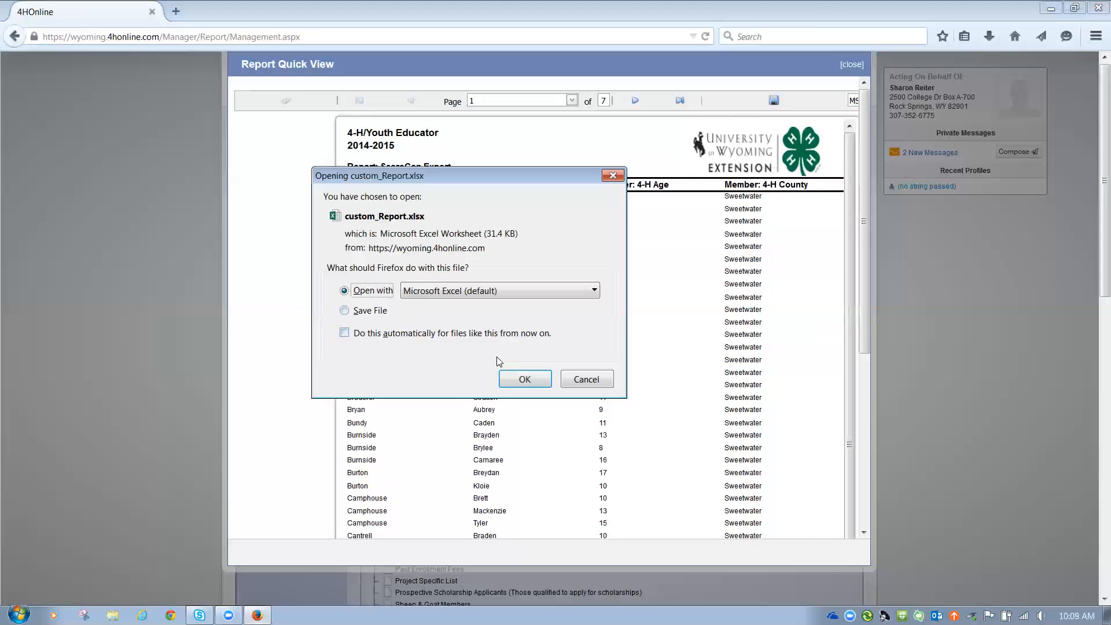
pyautogui.click(528, 380)
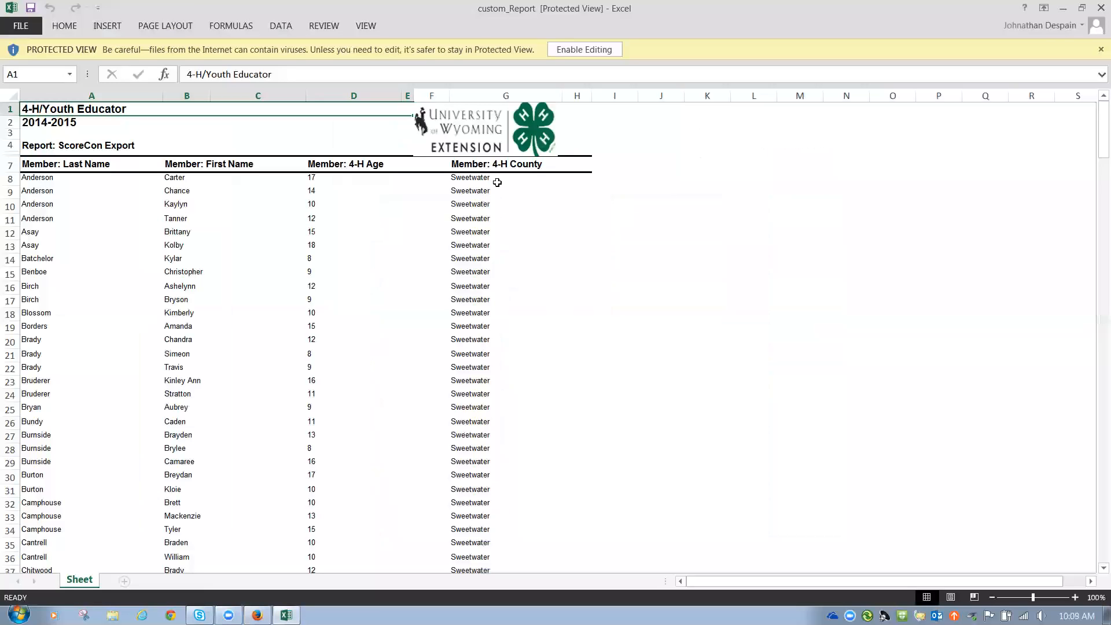
pyautogui.click(600, 51)
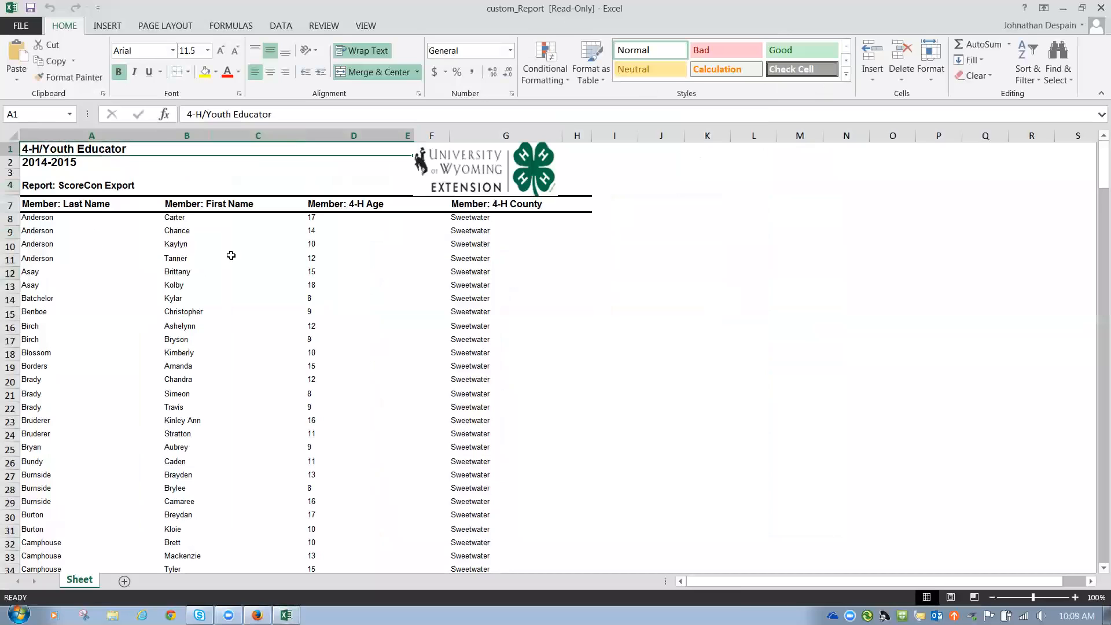
# Step: Delete the blank column C between the first name and 4-H age columns
pyautogui.click(275, 135)
pyautogui.moveTo(407, 135); pyautogui.dragTo(242, 135)
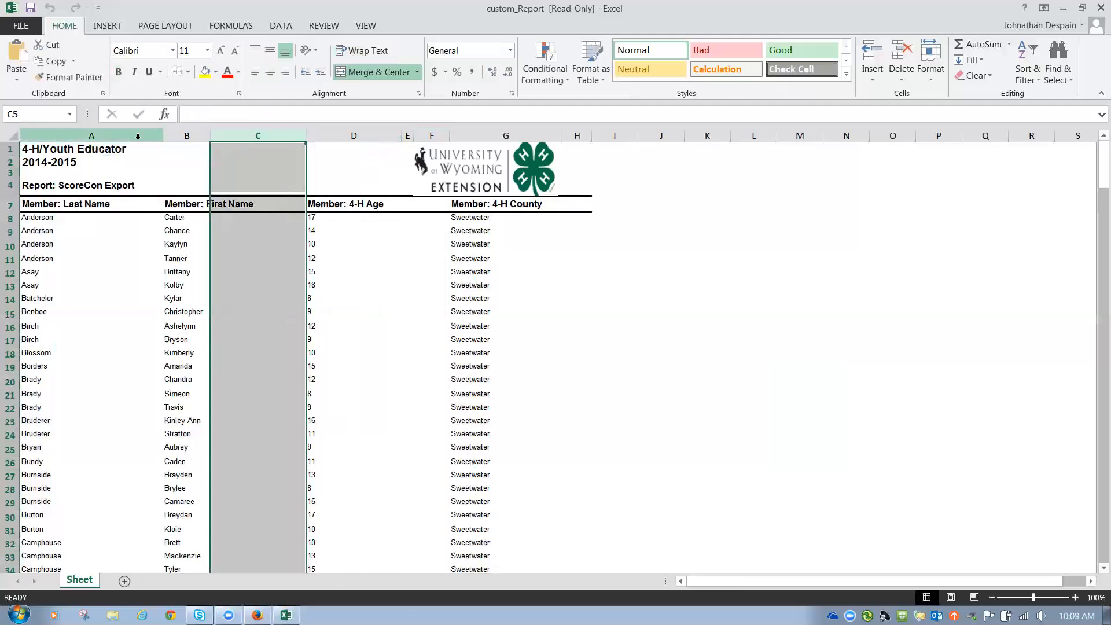
pyautogui.click(125, 136)
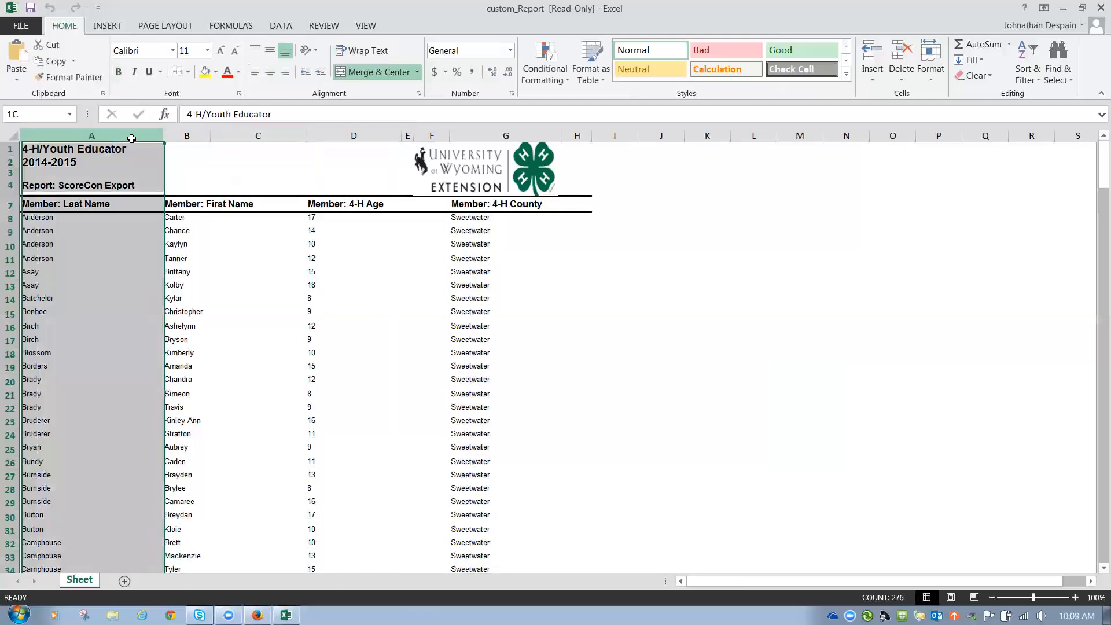
pyautogui.click(200, 137)
pyautogui.click(268, 141)
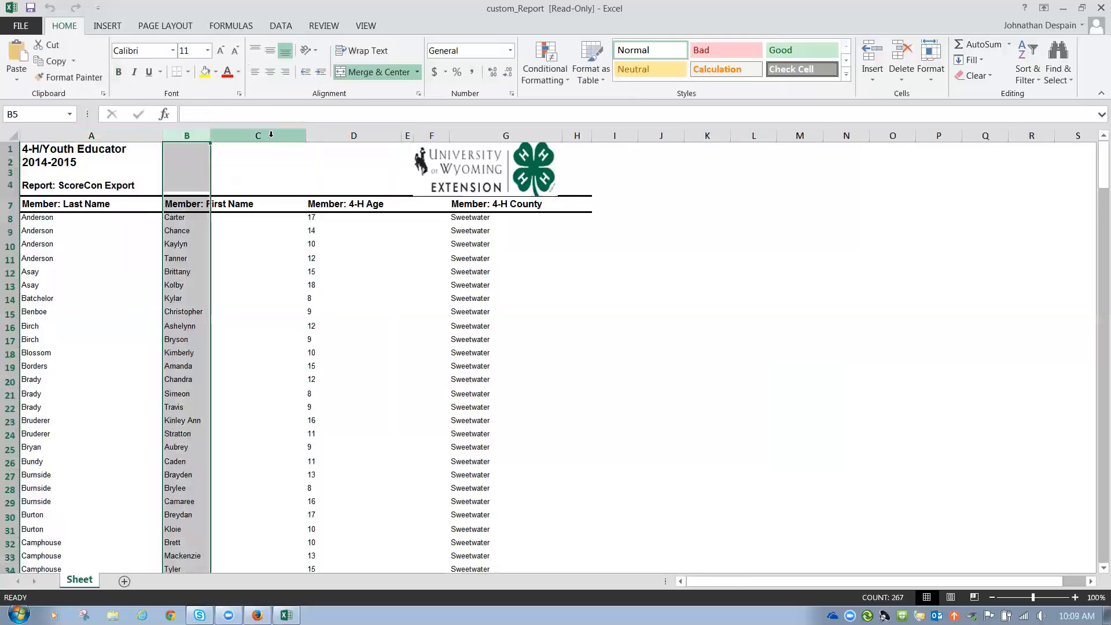
pyautogui.rightClick(262, 139)
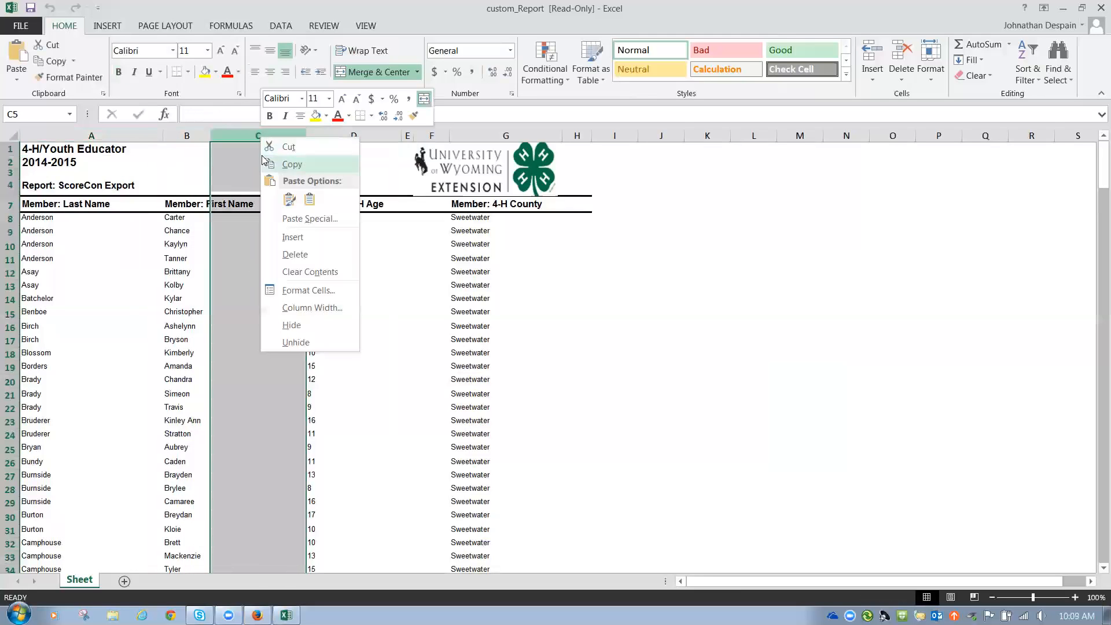
pyautogui.click(290, 255)
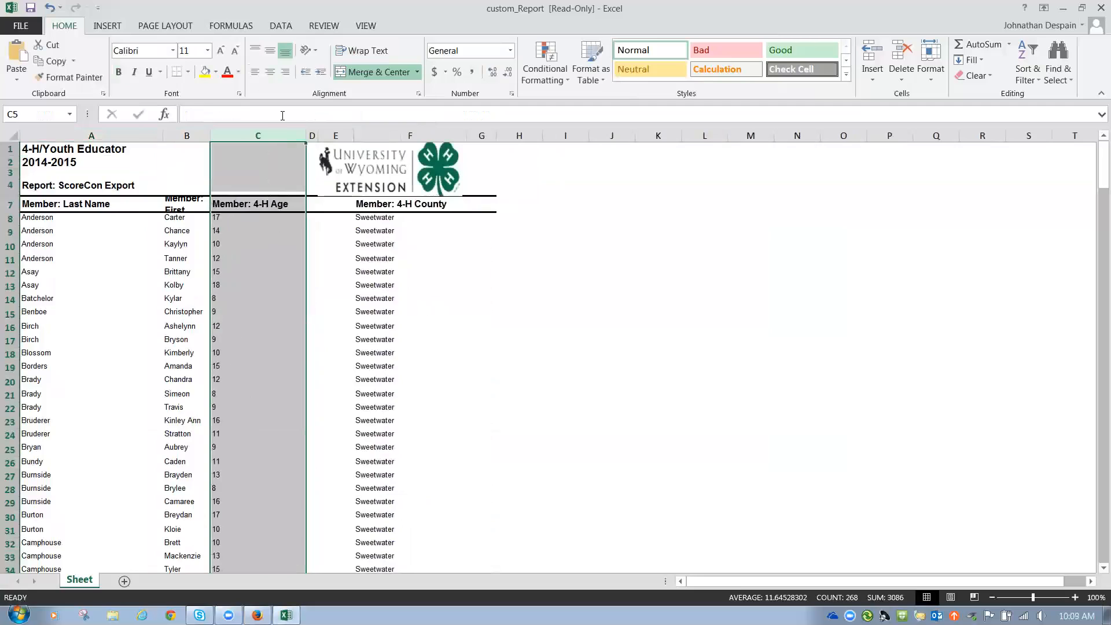
# Step: Delete the two blank columns between the 4-H age and 4-H county columns
pyautogui.click(312, 136)
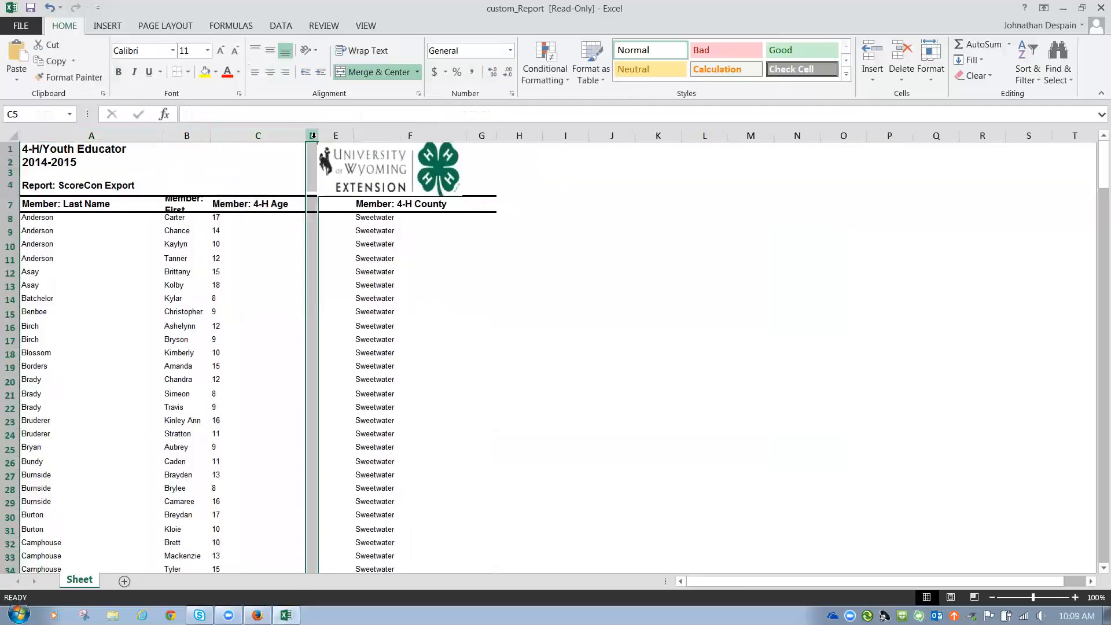
pyautogui.rightClick(312, 135)
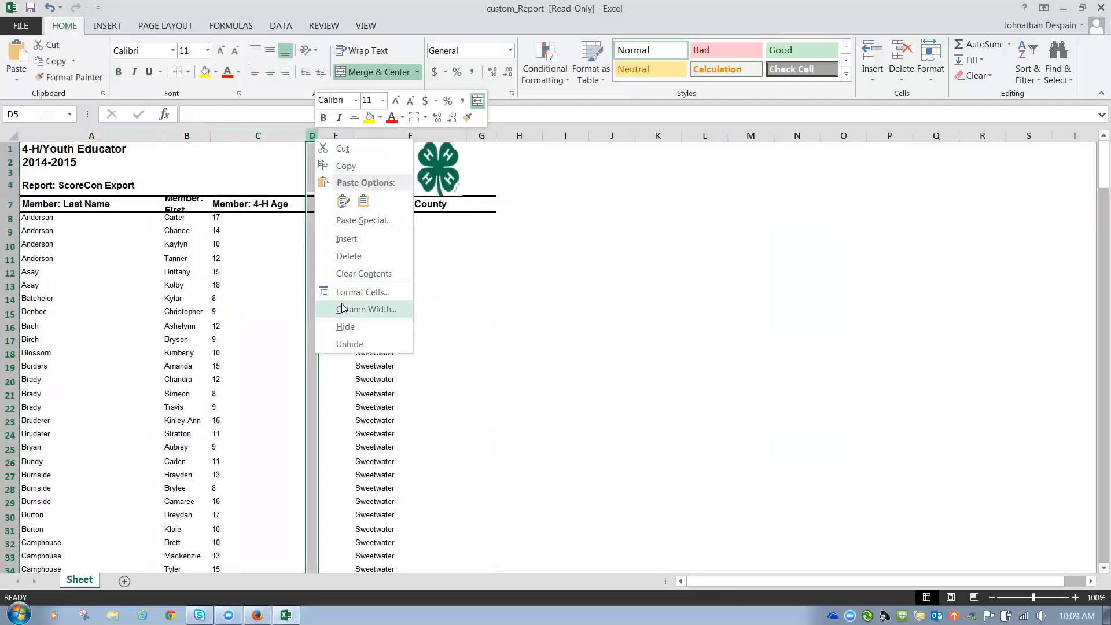
pyautogui.click(349, 256)
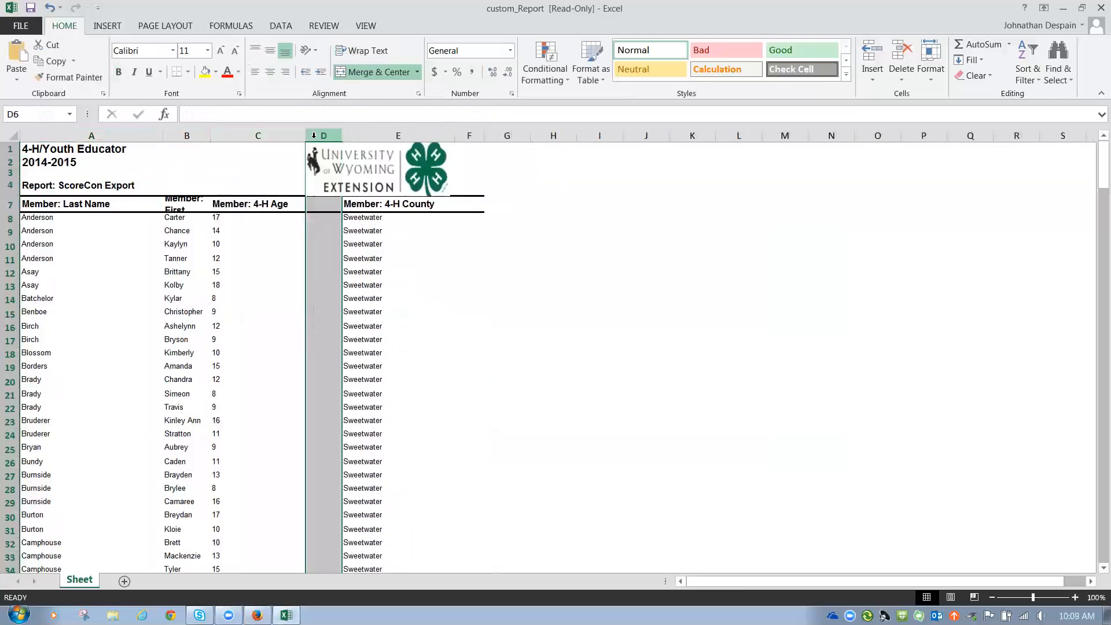
pyautogui.rightClick(313, 137)
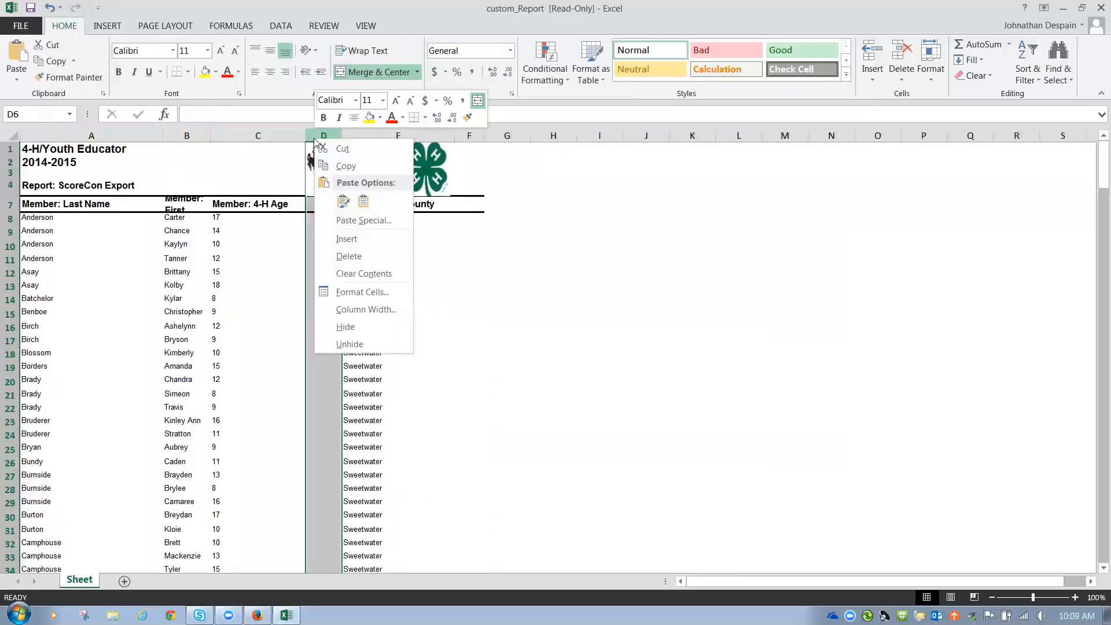
pyautogui.click(338, 262)
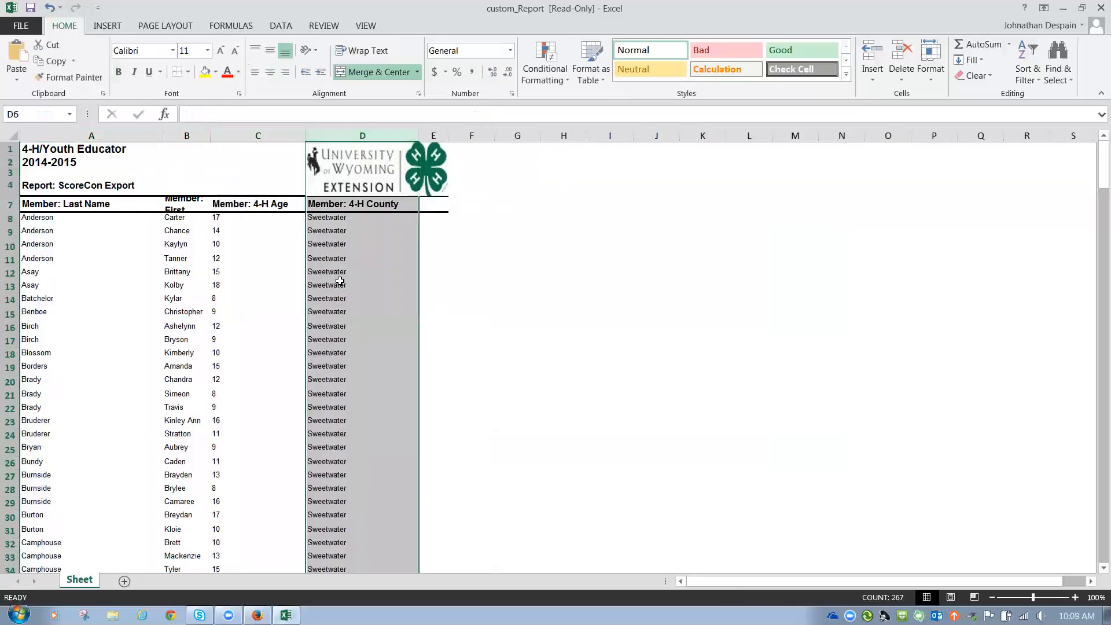
# Step: Delete the blank column E beside the county column, and check columns A to D for last name, first name, age and county
pyautogui.click(434, 136)
pyautogui.rightClick(435, 136)
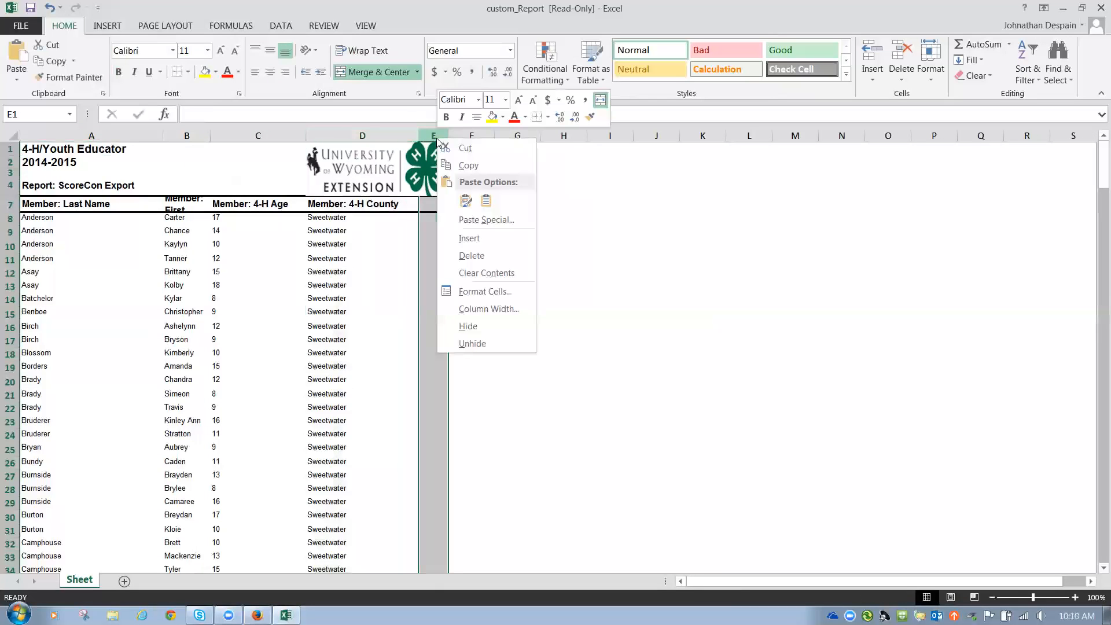
pyautogui.click(478, 260)
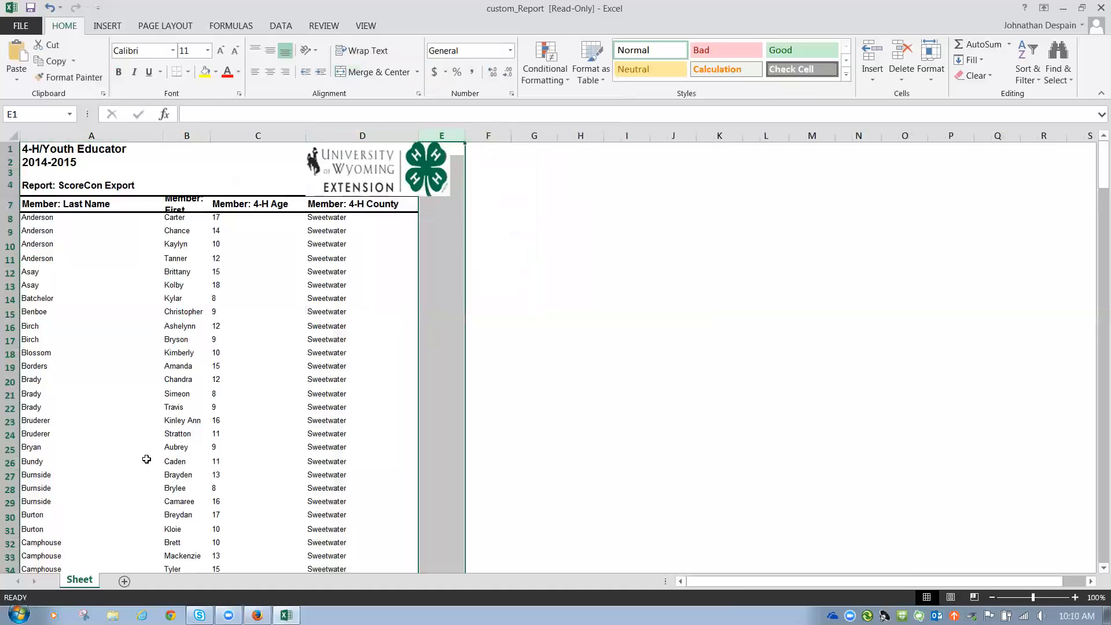
pyautogui.click(87, 136)
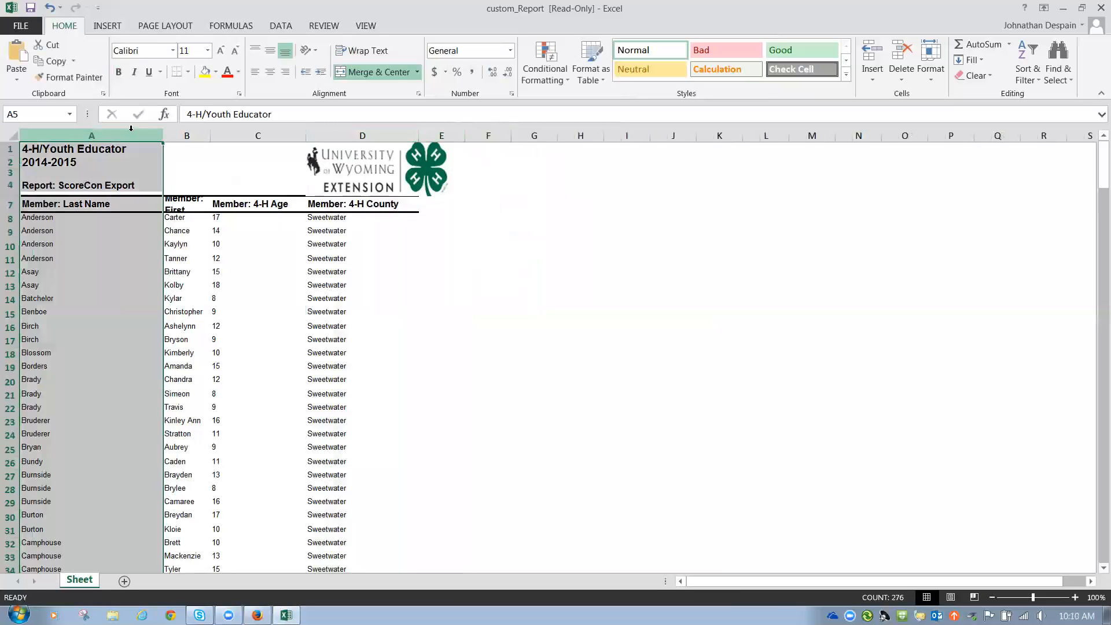
pyautogui.click(180, 134)
pyautogui.click(254, 135)
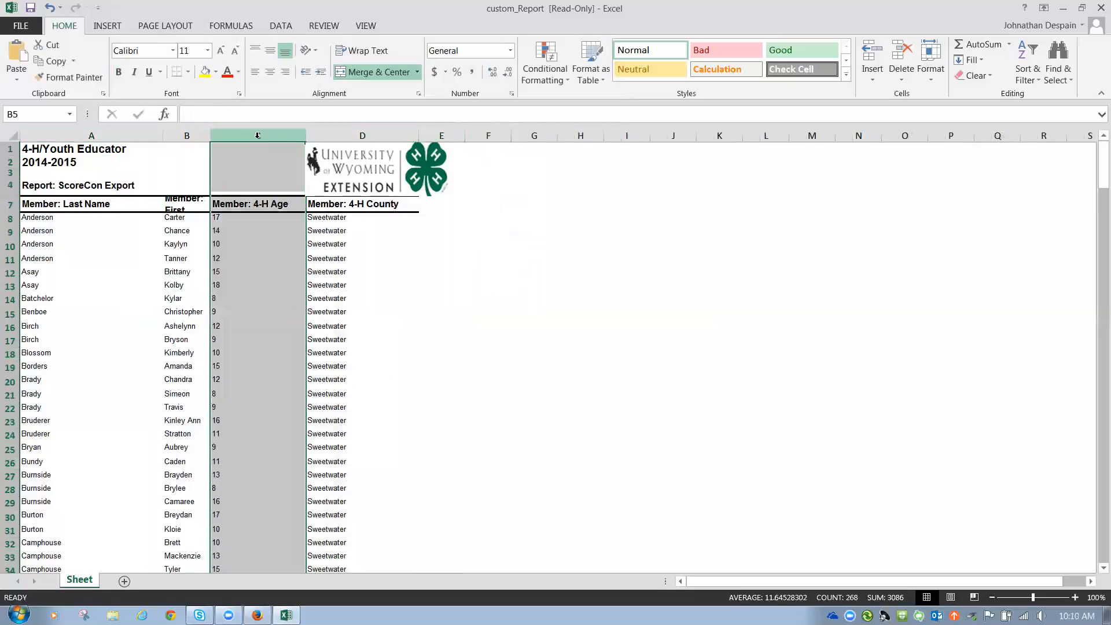
pyautogui.click(322, 134)
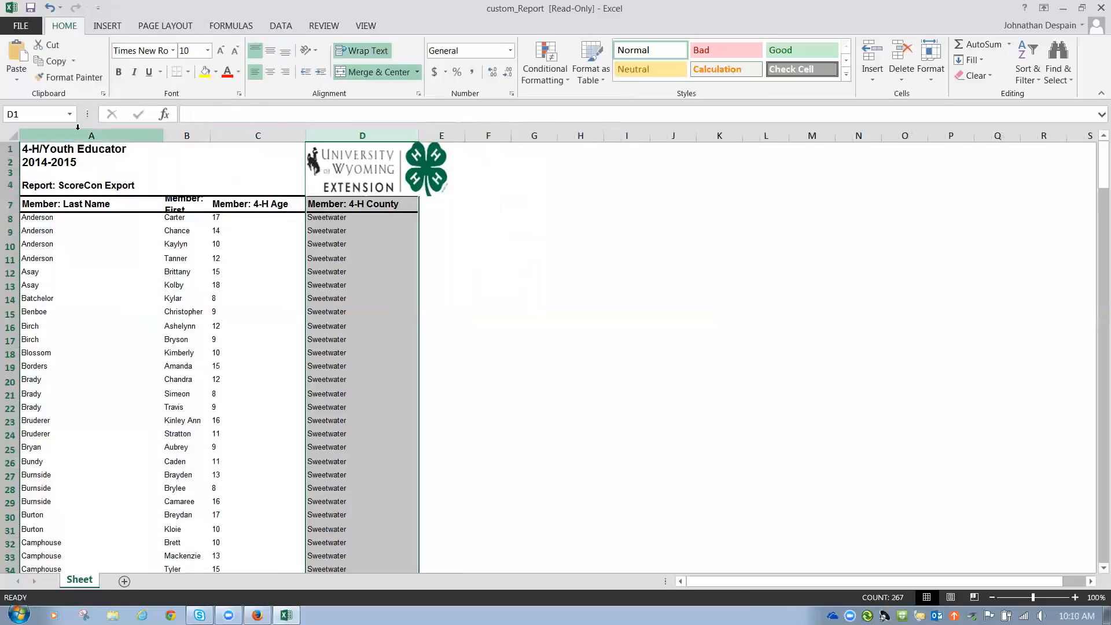
# Step: Save the workbook to the Desktop as Copy of custom_Report in Text (Tab delimited) format, and close it without saving further changes
pyautogui.click(8, 29)
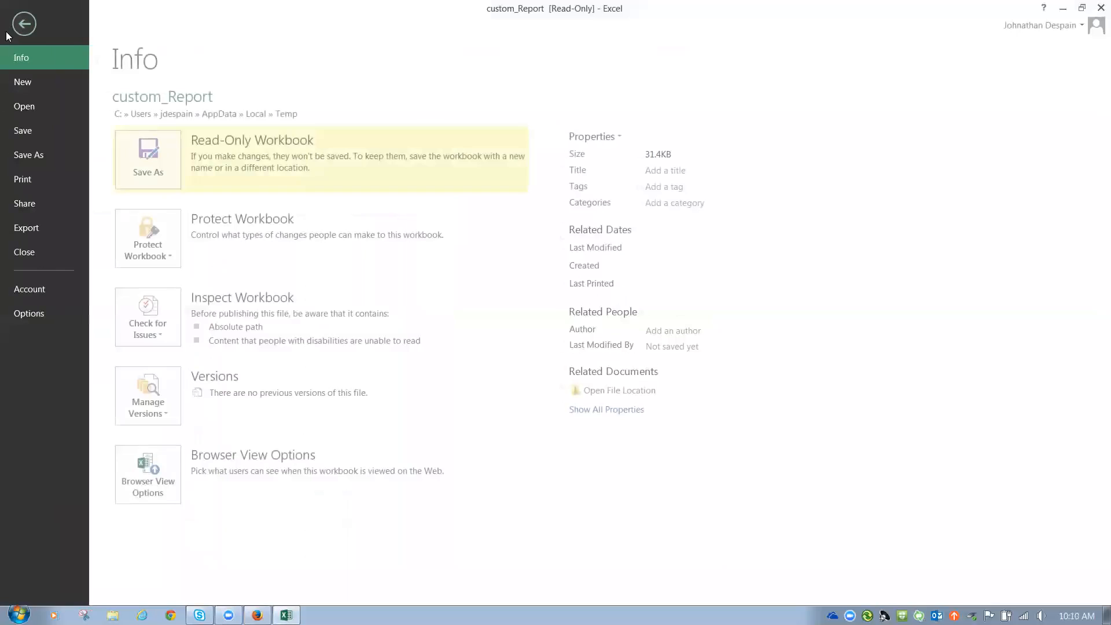
pyautogui.click(24, 160)
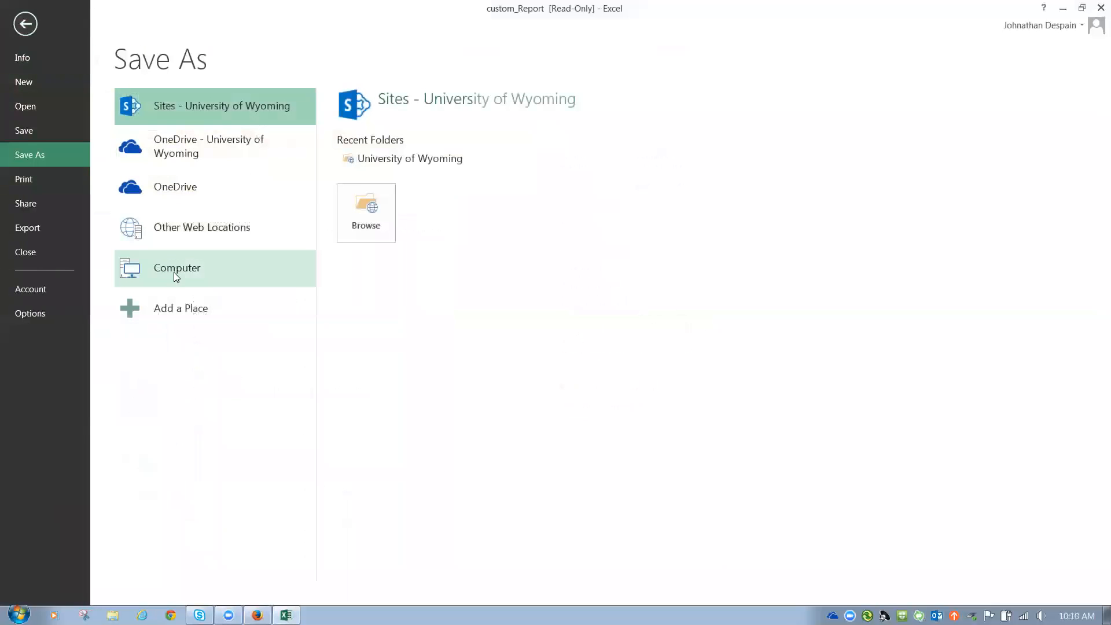
pyautogui.click(173, 270)
pyautogui.click(415, 145)
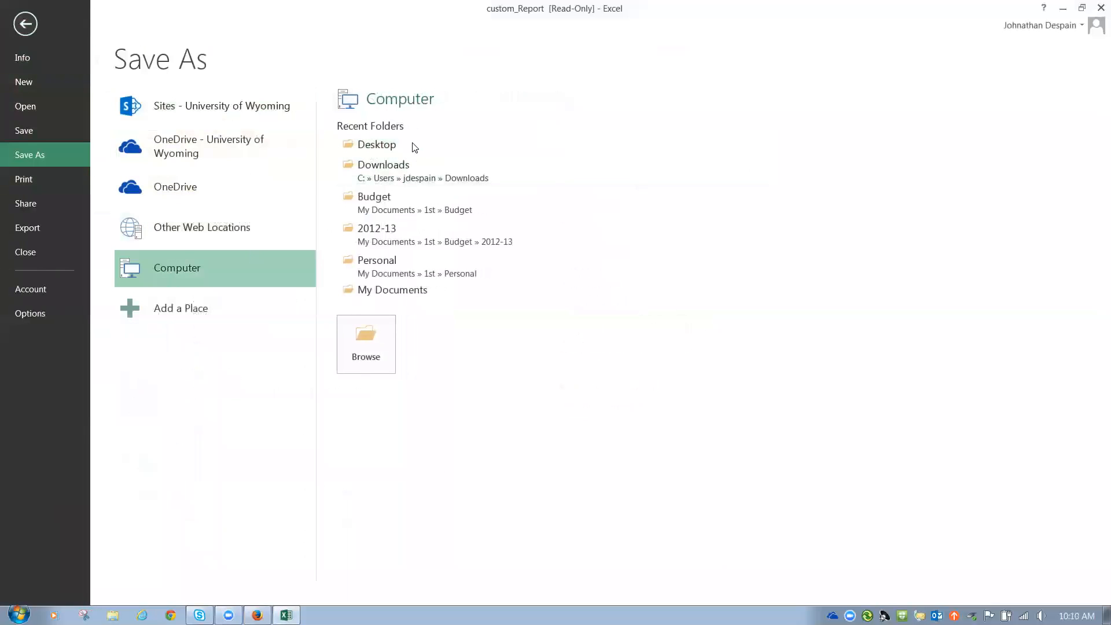
pyautogui.click(58, 126)
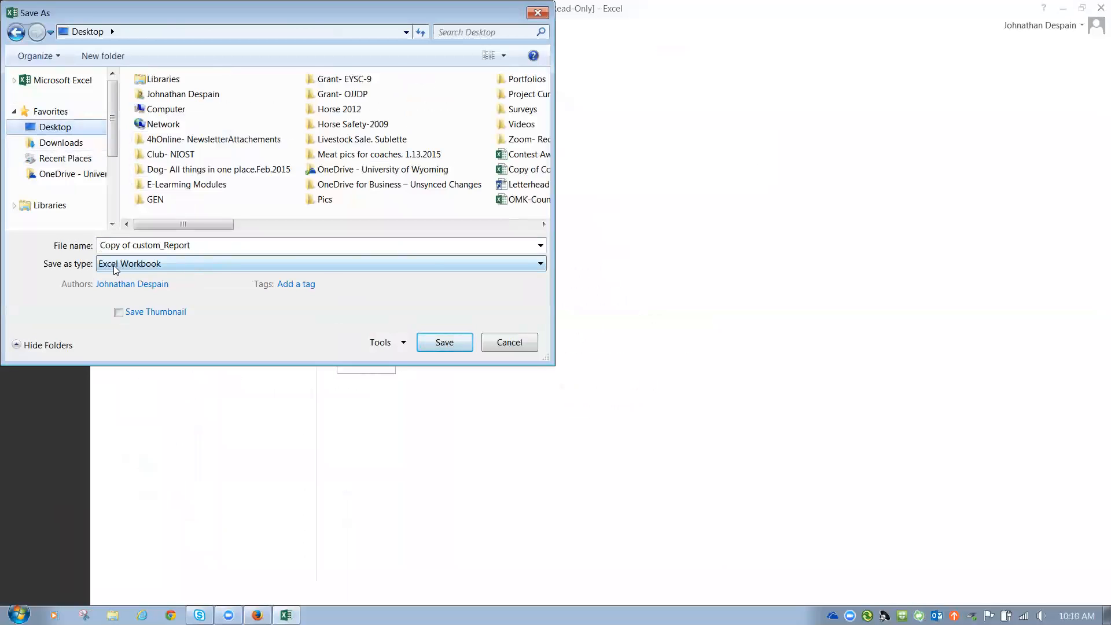
pyautogui.click(541, 265)
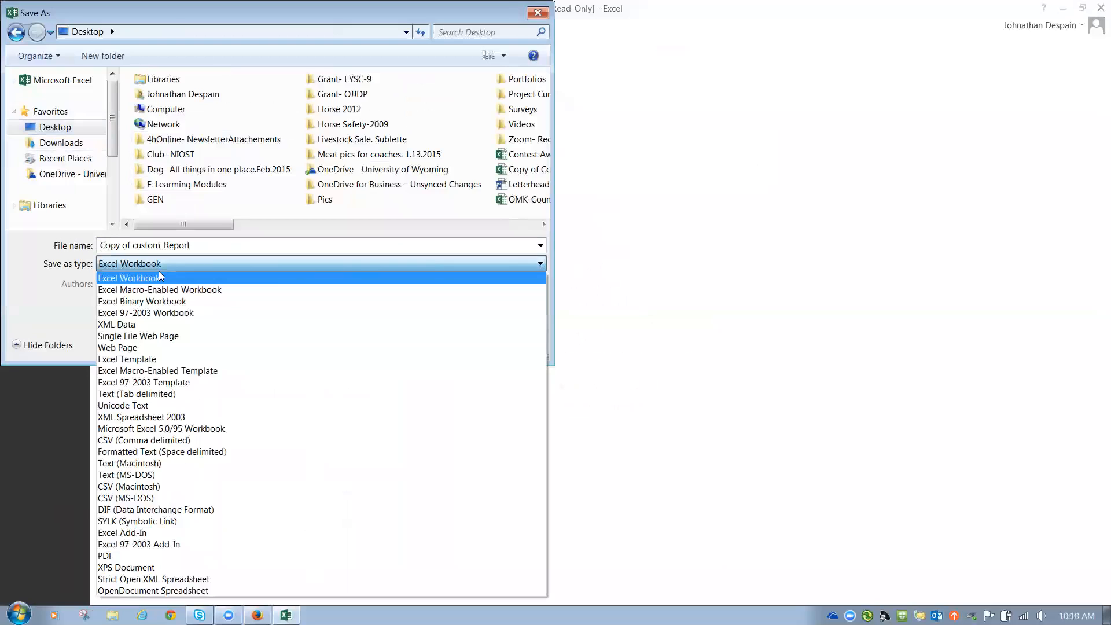
pyautogui.click(145, 394)
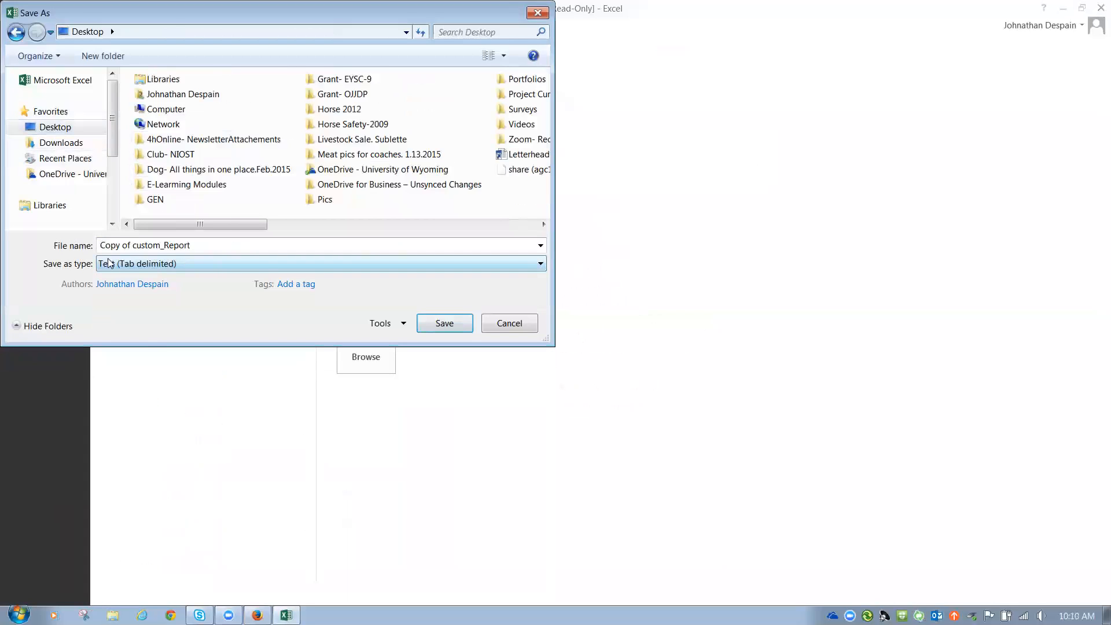
pyautogui.click(531, 266)
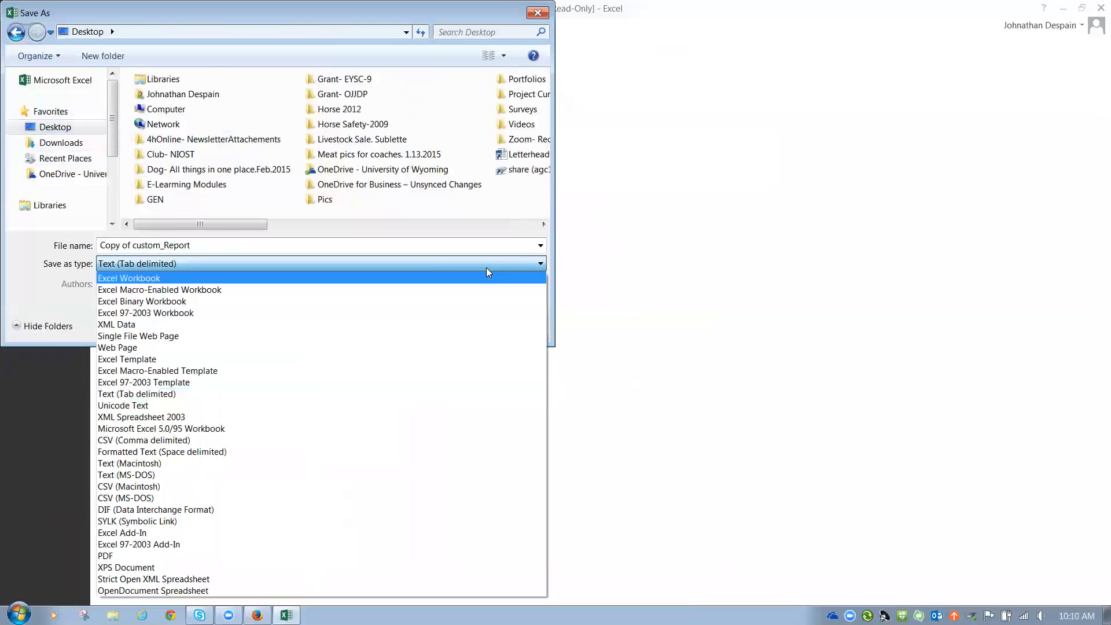
pyautogui.click(173, 397)
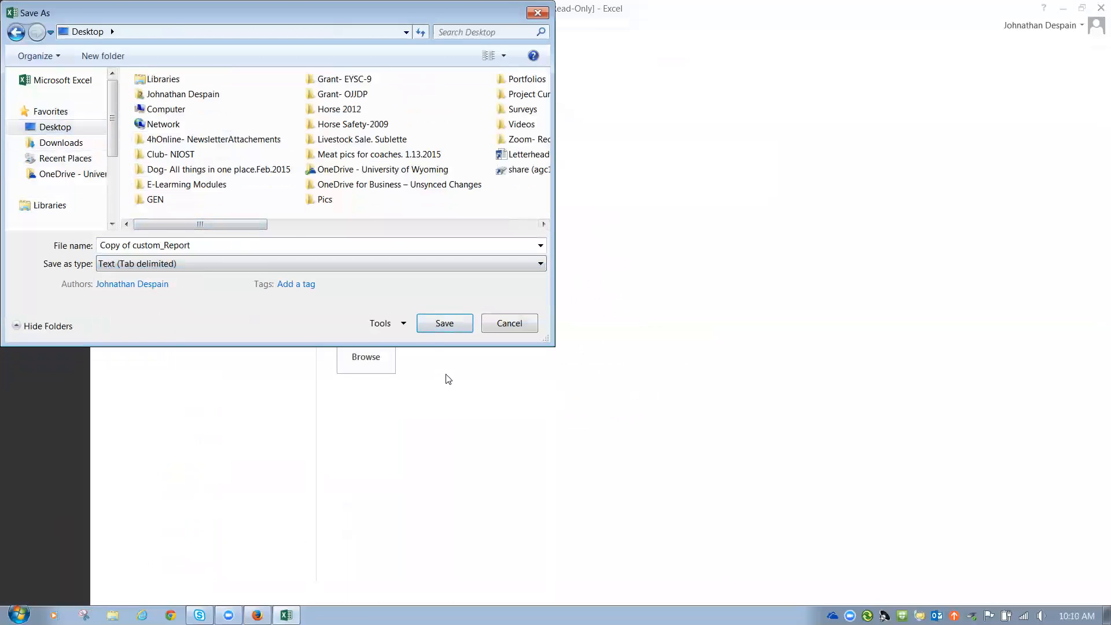
pyautogui.click(428, 327)
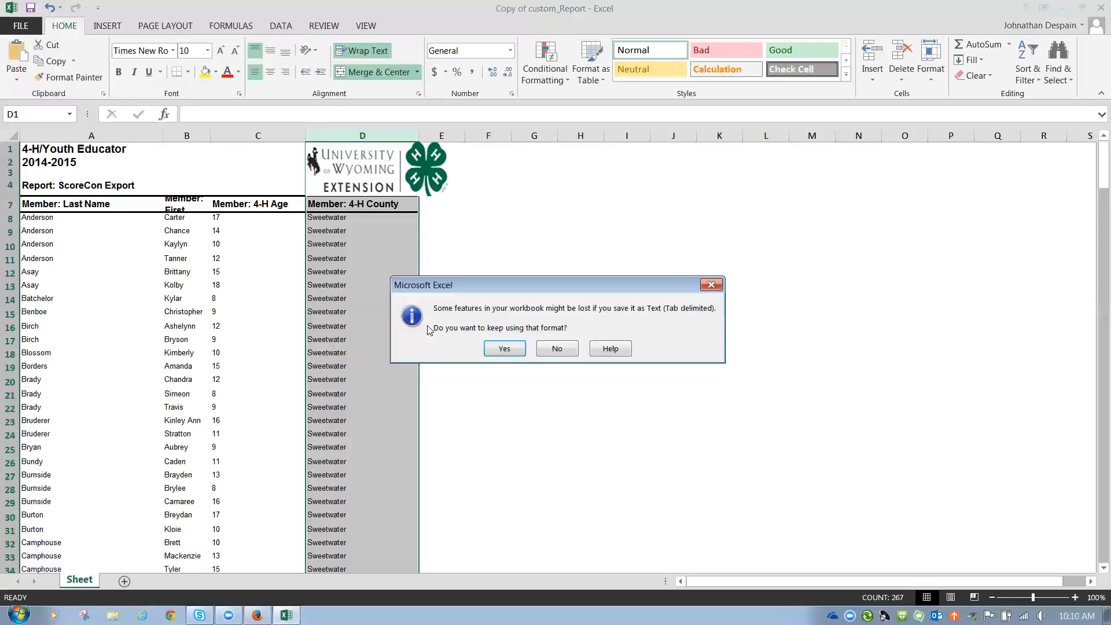
pyautogui.click(504, 349)
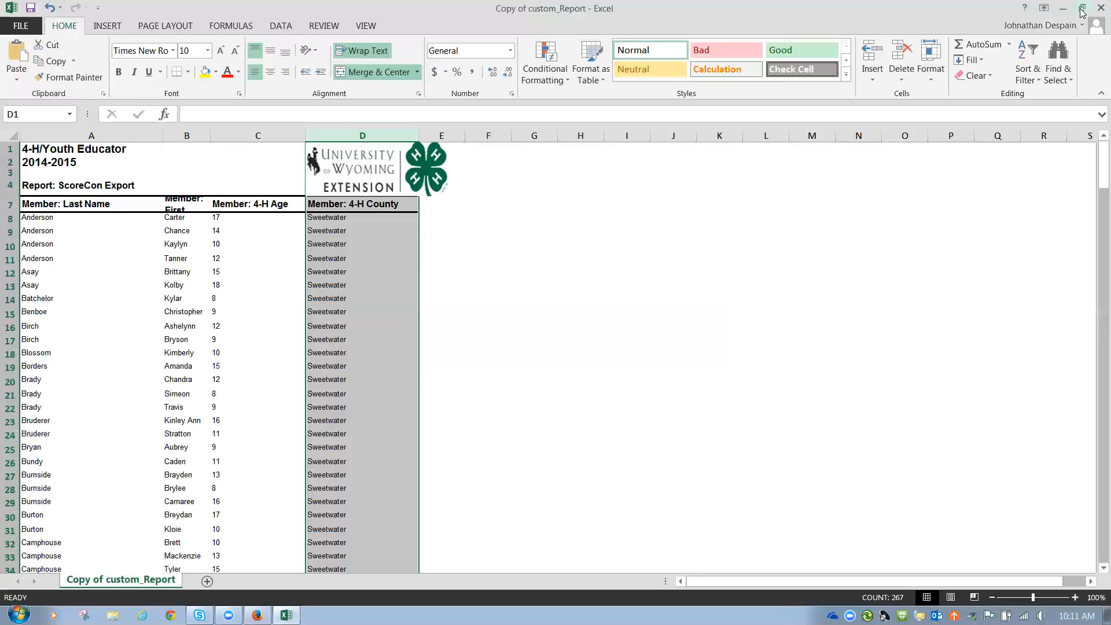
pyautogui.click(1100, 8)
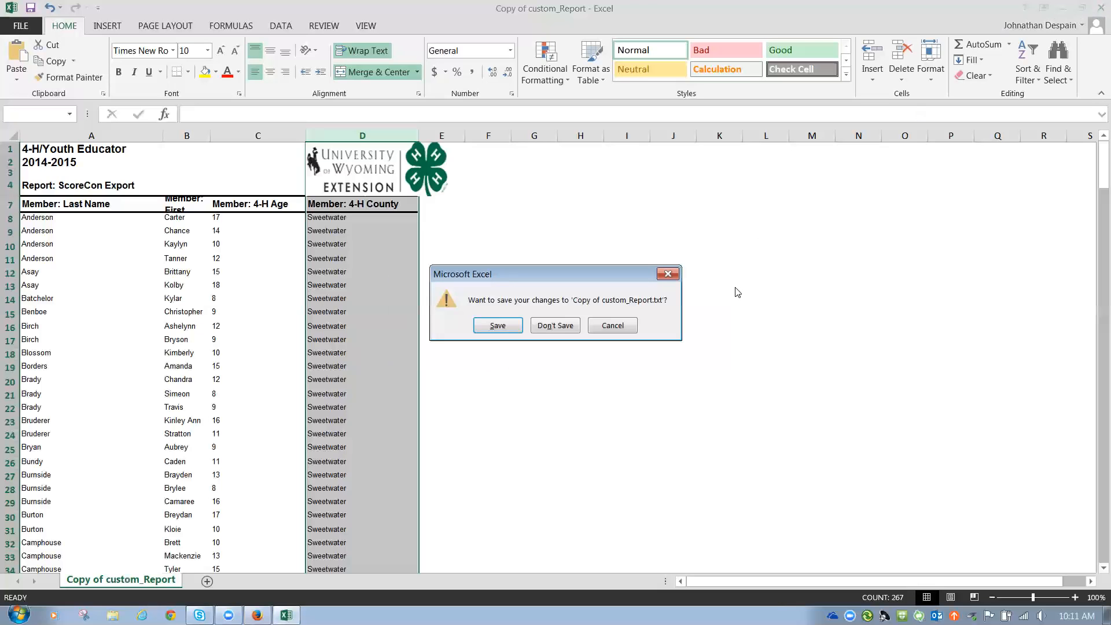
pyautogui.click(556, 326)
# Step: Close the report quick view, log out of 4HOnline, and close the browser
pyautogui.click(852, 64)
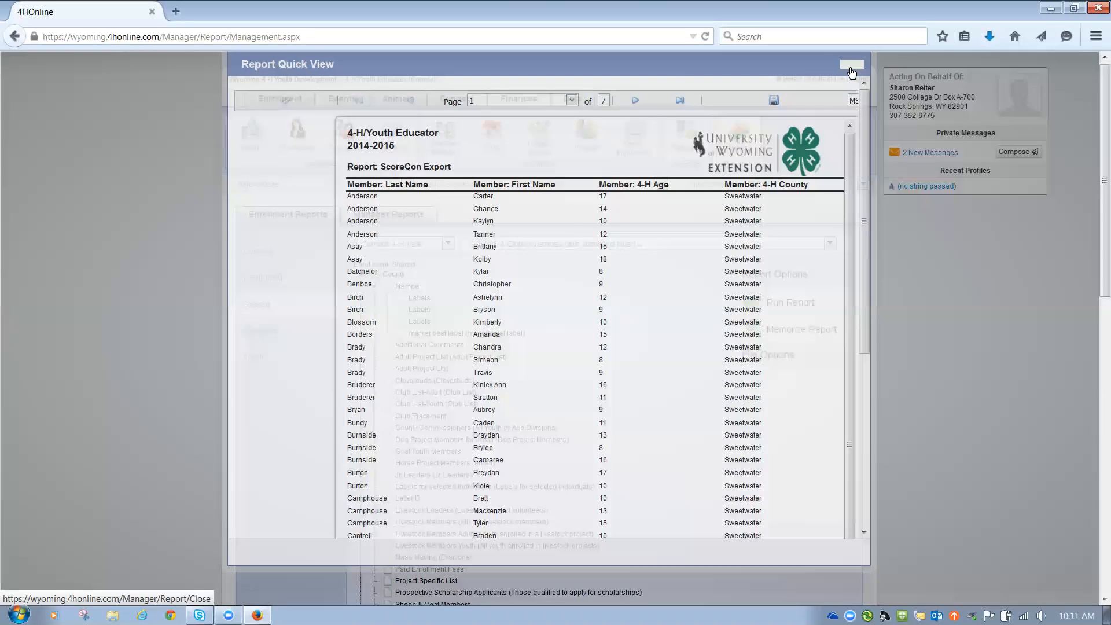
pyautogui.click(852, 77)
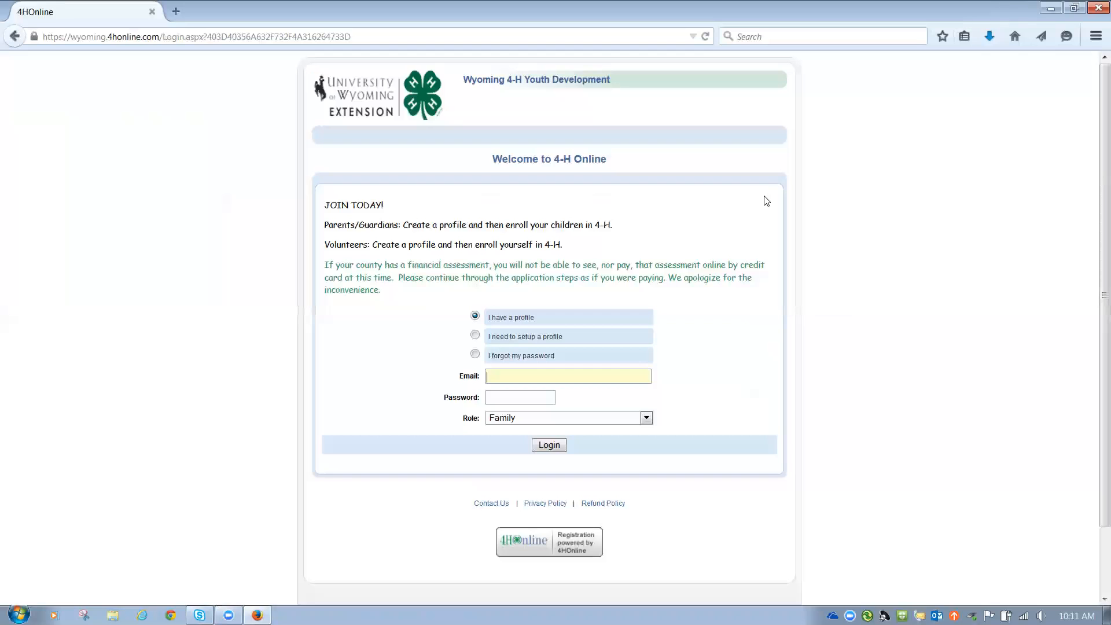
pyautogui.click(1098, 7)
# Step: Move the Copy of custom_Report desktop file beneath the Mozilla Firefox shortcut, beside wyscup
pyautogui.moveTo(26, 450); pyautogui.dragTo(859, 370)
pyautogui.moveTo(868, 296); pyautogui.dragTo(930, 210)
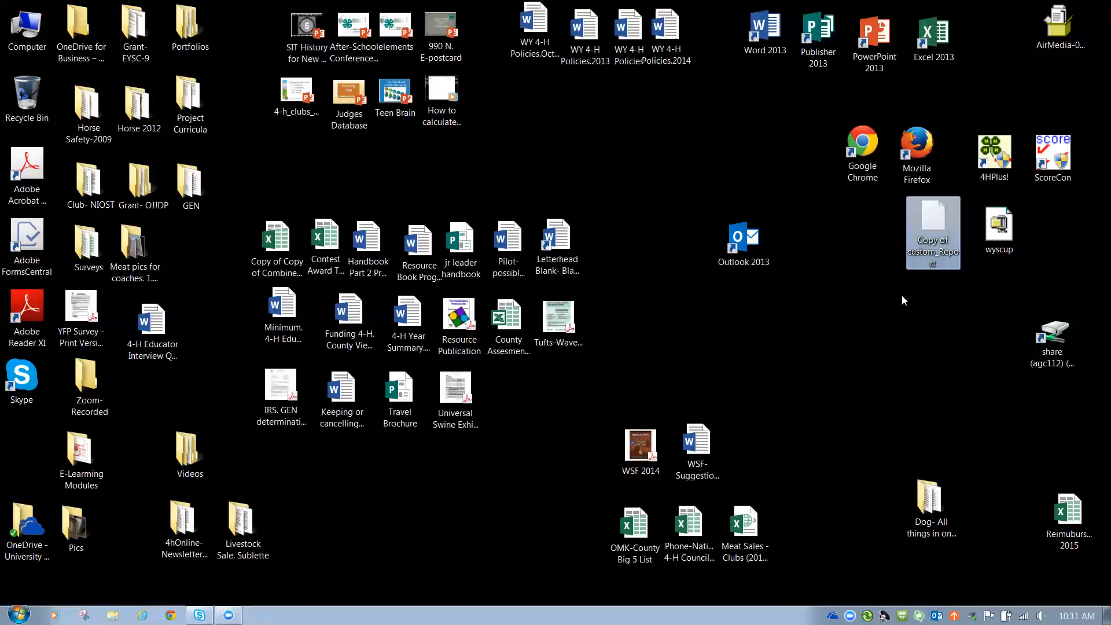
pyautogui.click(1017, 230)
# Step: Start ScoreCon with permission to make changes in a reduced window, and open its Utilities section
pyautogui.doubleClick(1052, 150)
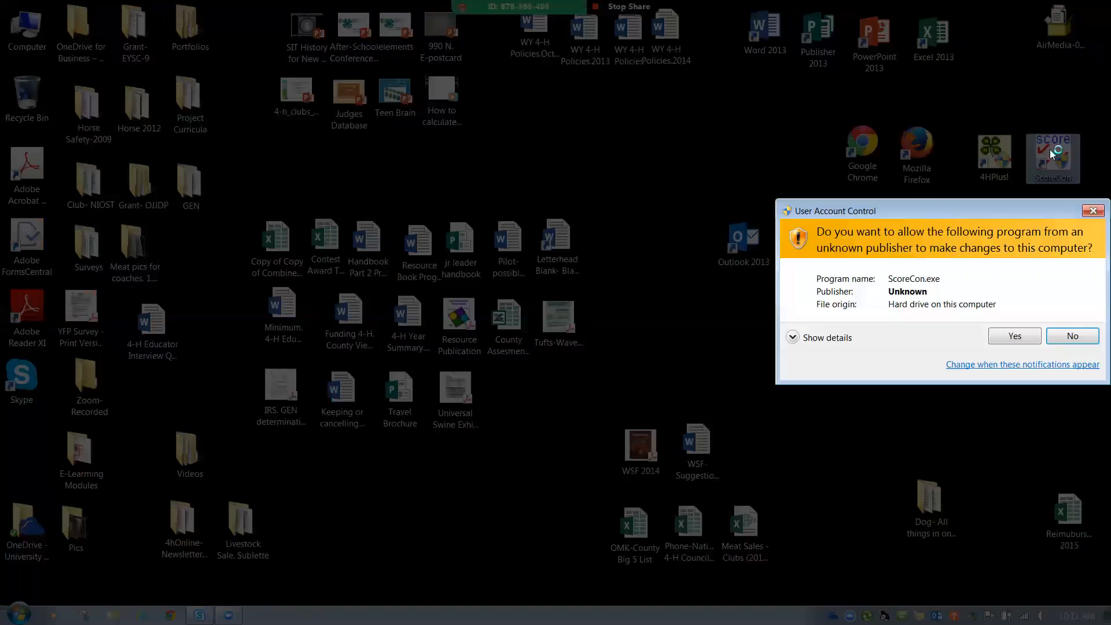
pyautogui.click(1015, 337)
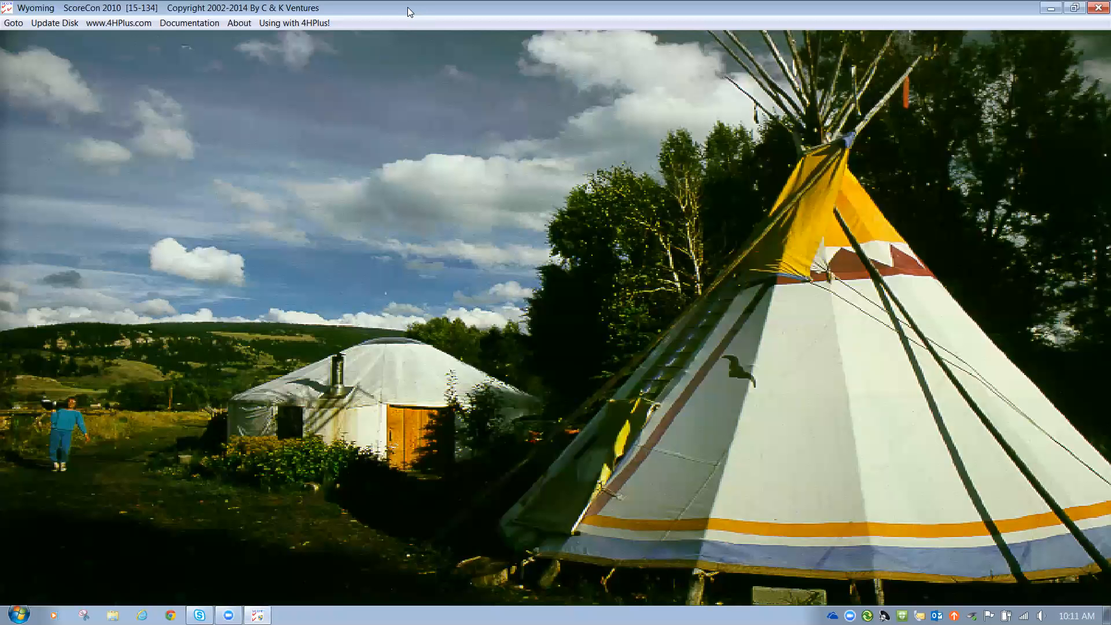
pyautogui.doubleClick(409, 12)
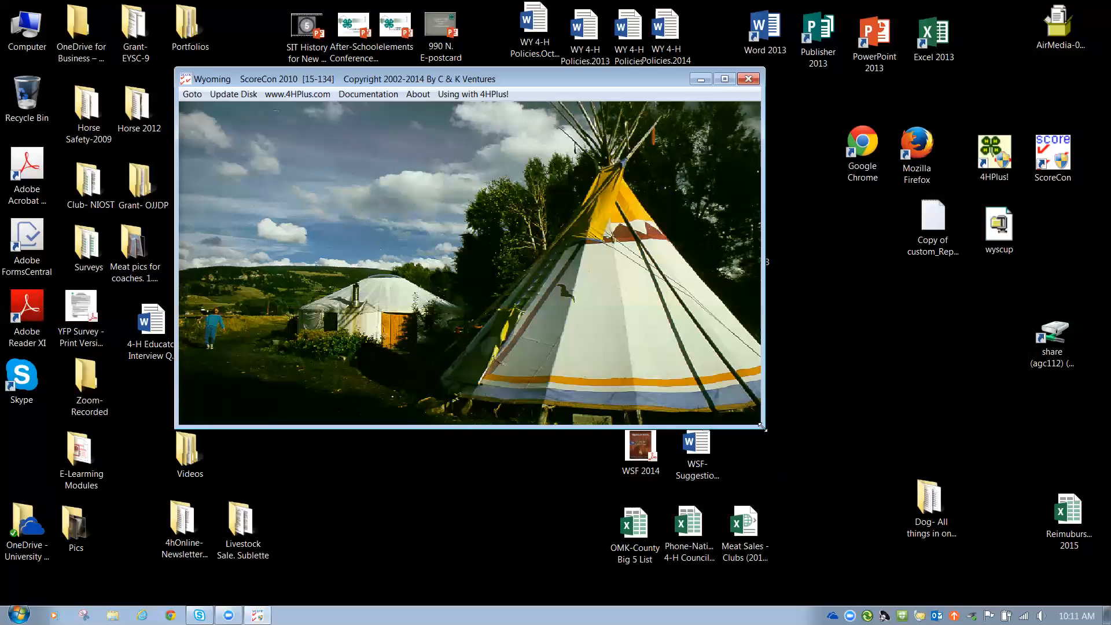
pyautogui.moveTo(761, 426); pyautogui.dragTo(1048, 552)
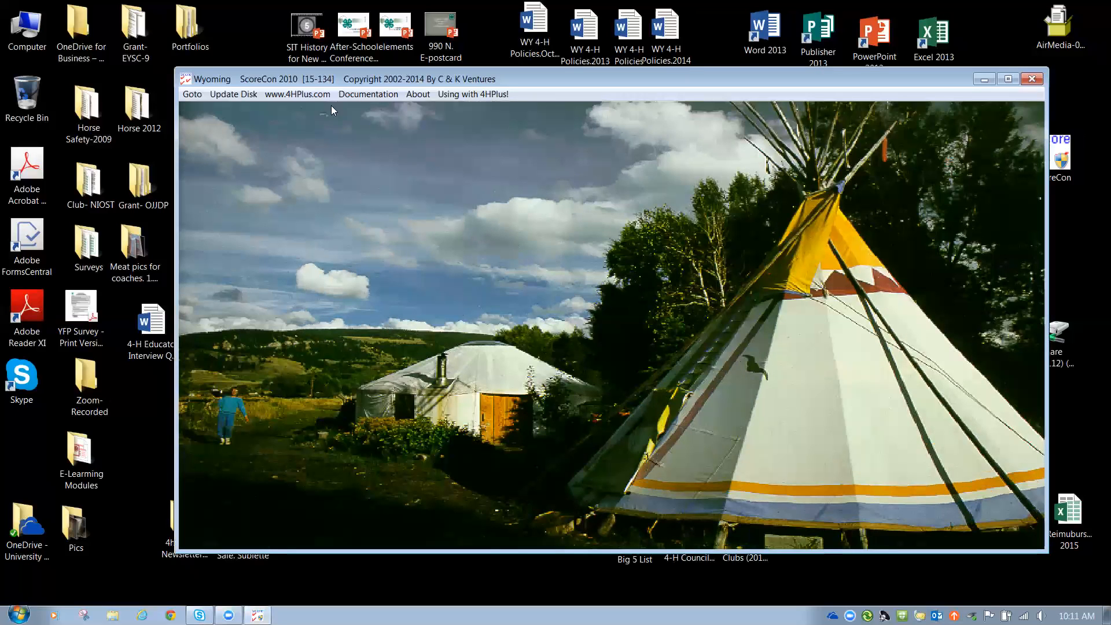
pyautogui.click(195, 95)
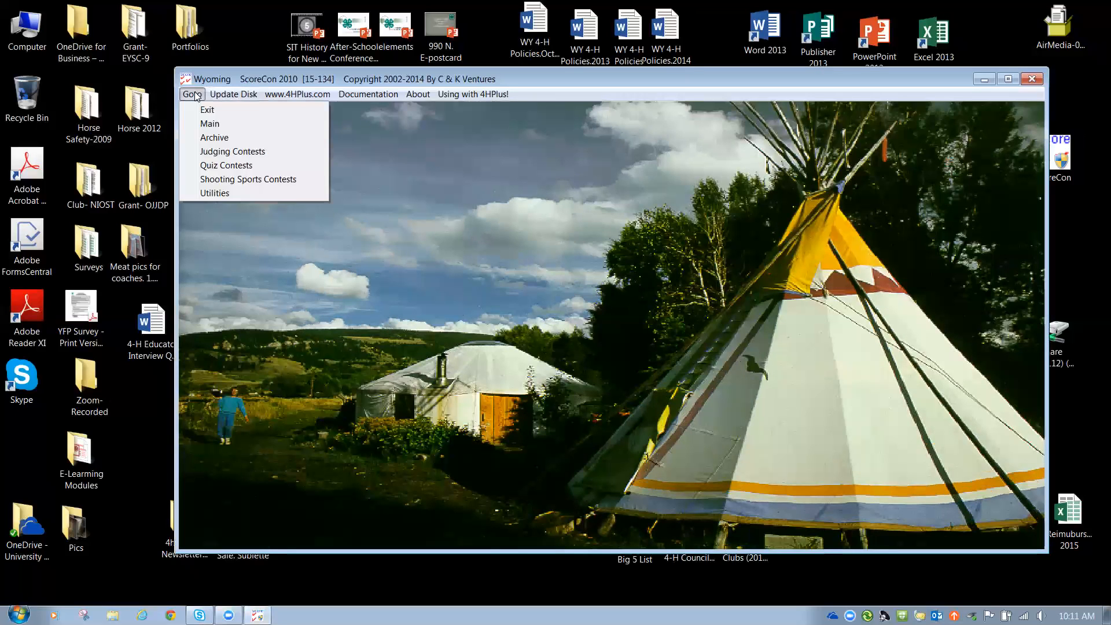
pyautogui.click(244, 194)
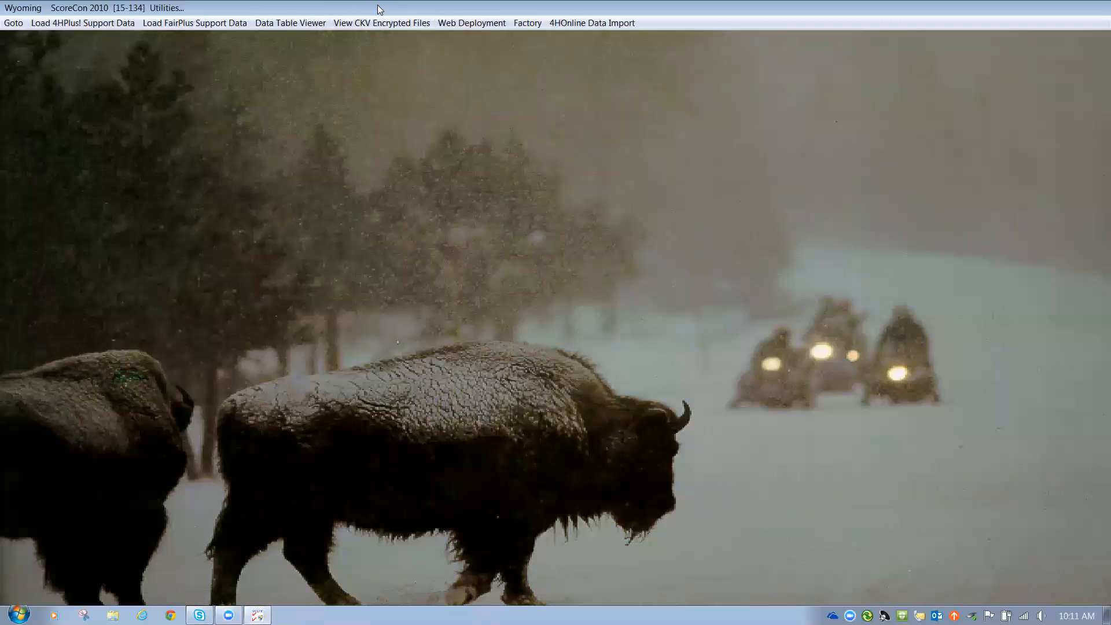
# Step: Open the 4HOnline member data import screen, and reposition and enlarge the ScoreCon window to show all its columns
pyautogui.moveTo(498, 8); pyautogui.dragTo(456, 101)
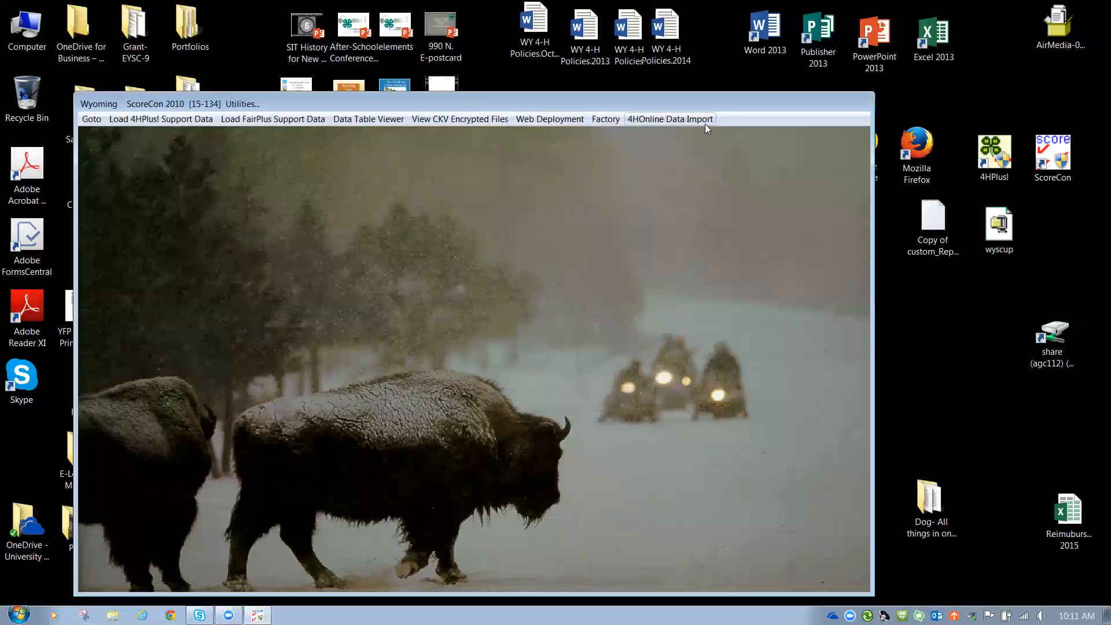
pyautogui.click(664, 120)
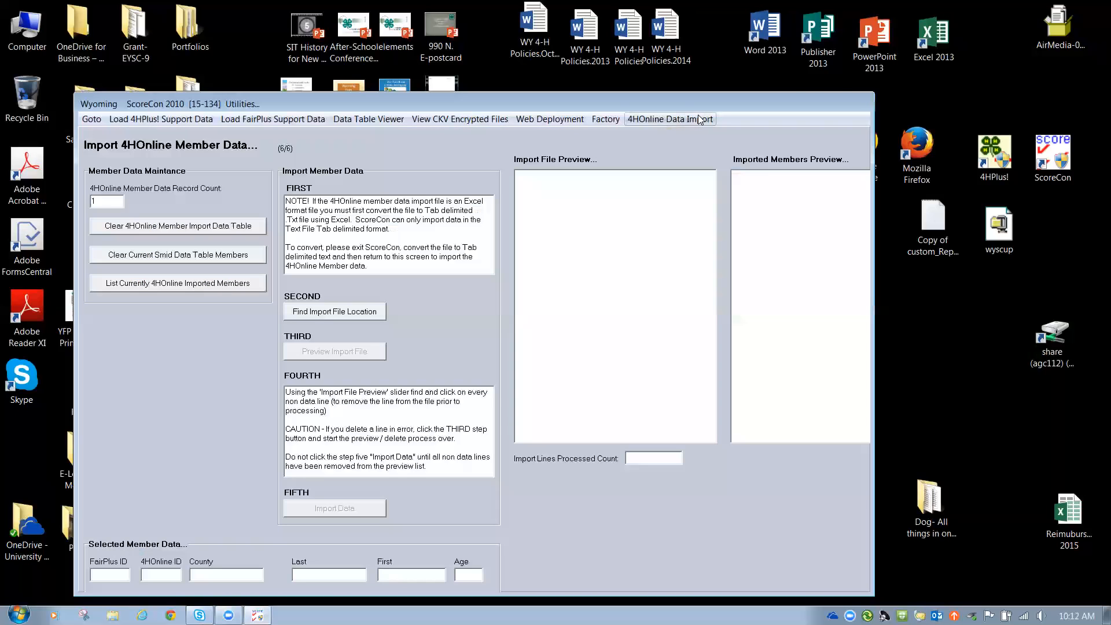
pyautogui.moveTo(846, 101); pyautogui.dragTo(922, 48)
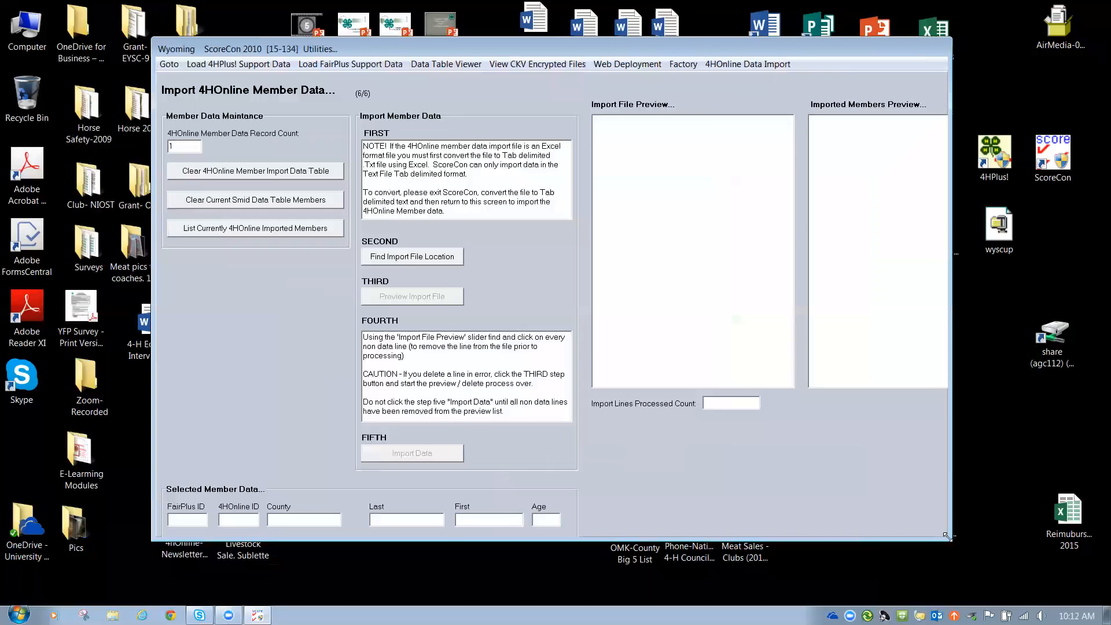
pyautogui.moveTo(947, 535); pyautogui.dragTo(1092, 597)
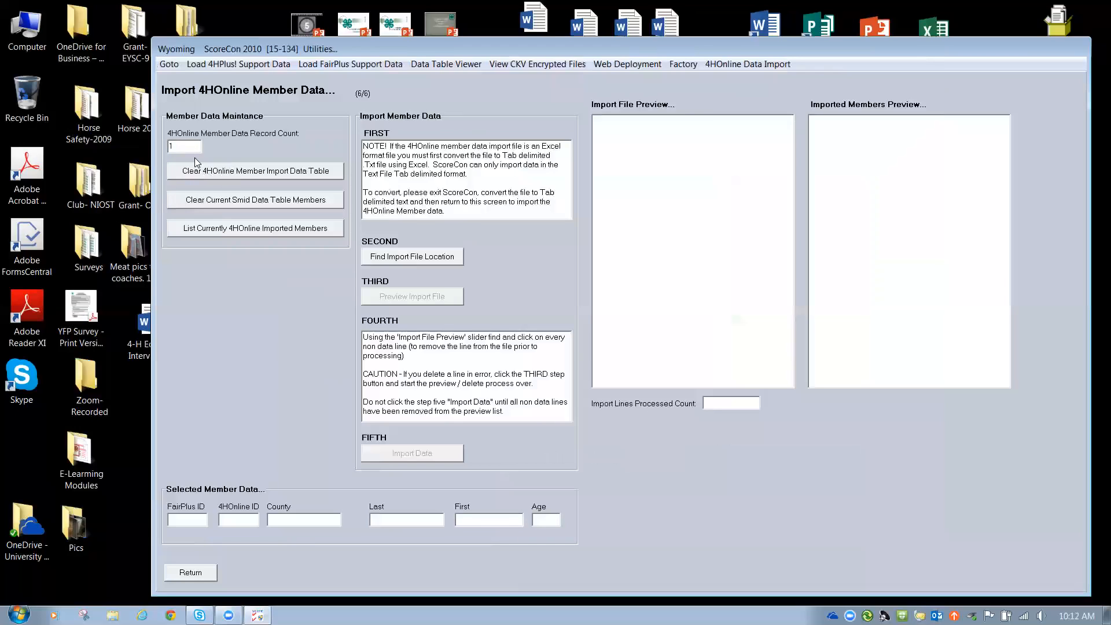
# Step: Clear the 4HOnline member import data table and the current Smid data table members, confirming both deletions
pyautogui.click(270, 175)
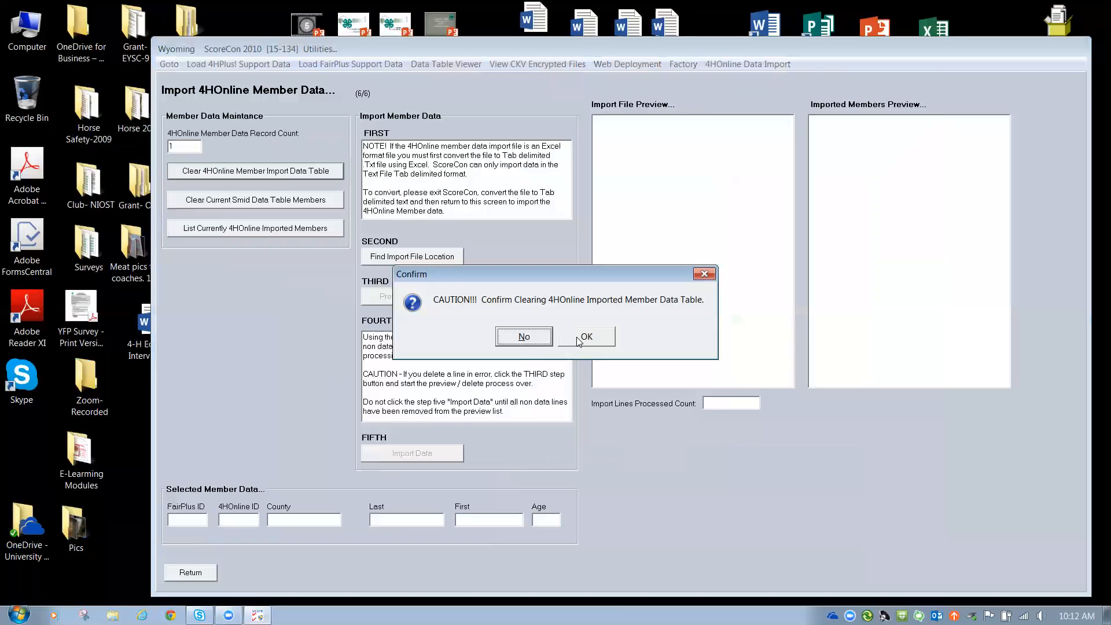
pyautogui.click(586, 342)
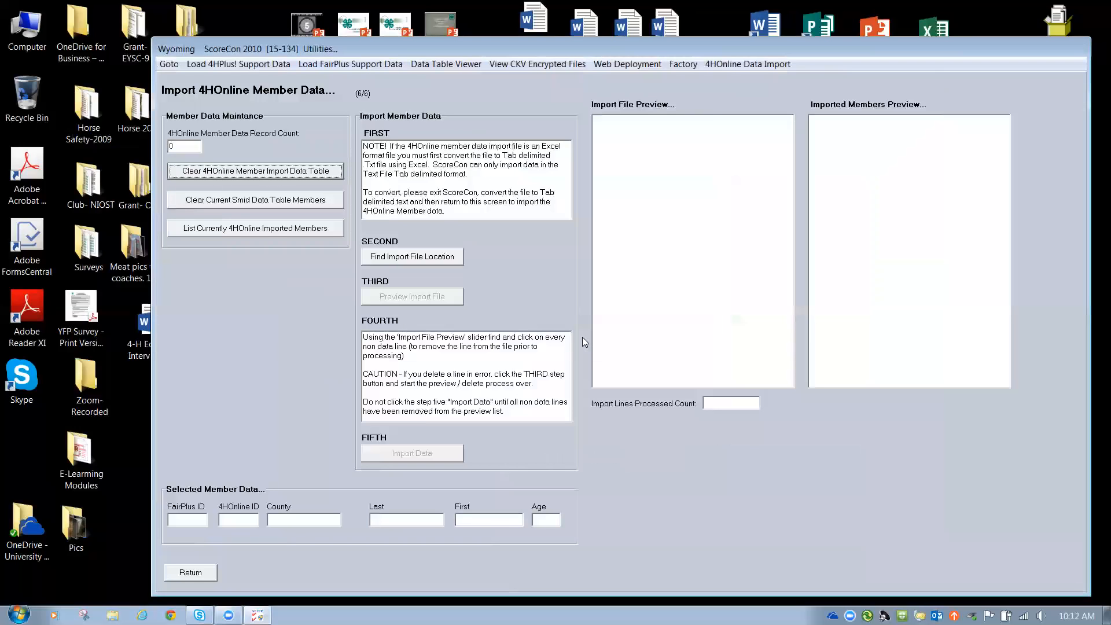
pyautogui.click(247, 201)
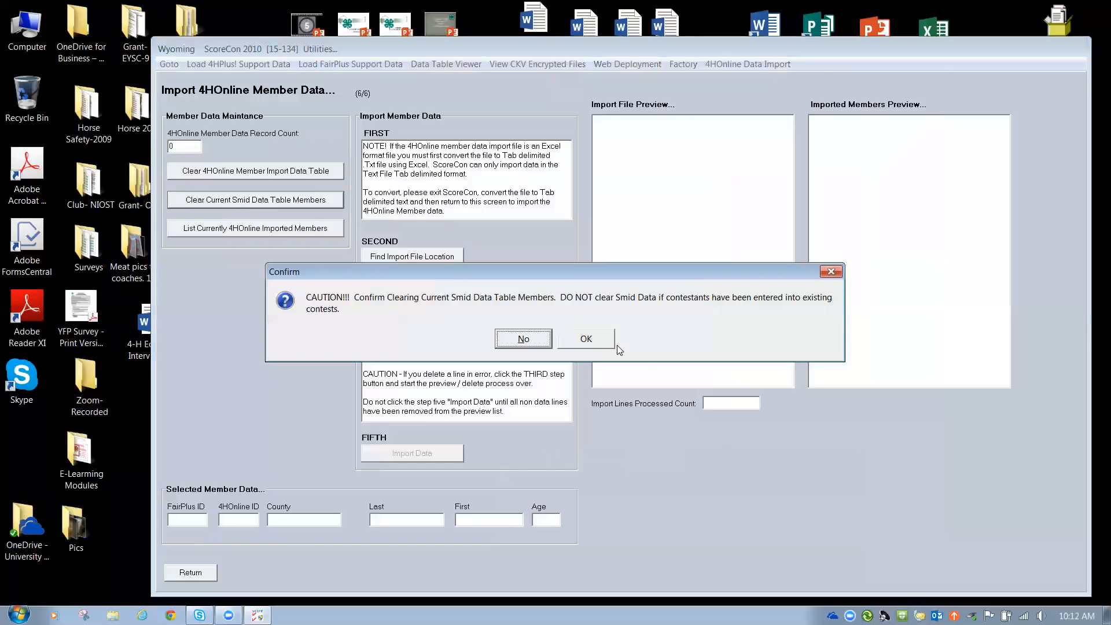
pyautogui.click(600, 340)
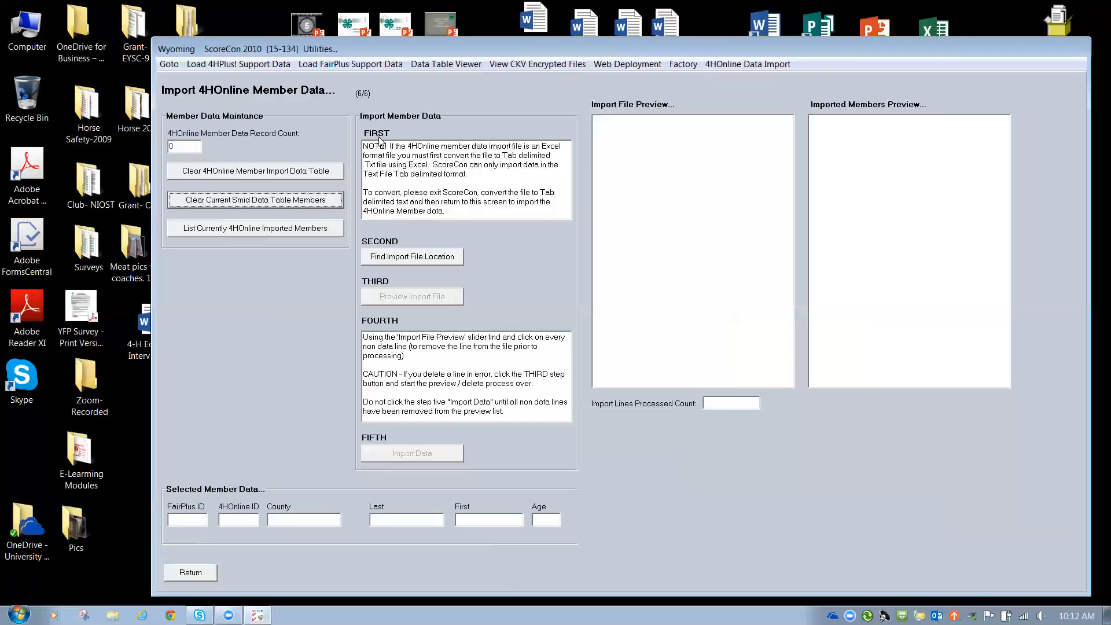
# Step: Choose Copy of custom_Report on the Desktop as the import file and load its preview
pyautogui.click(431, 258)
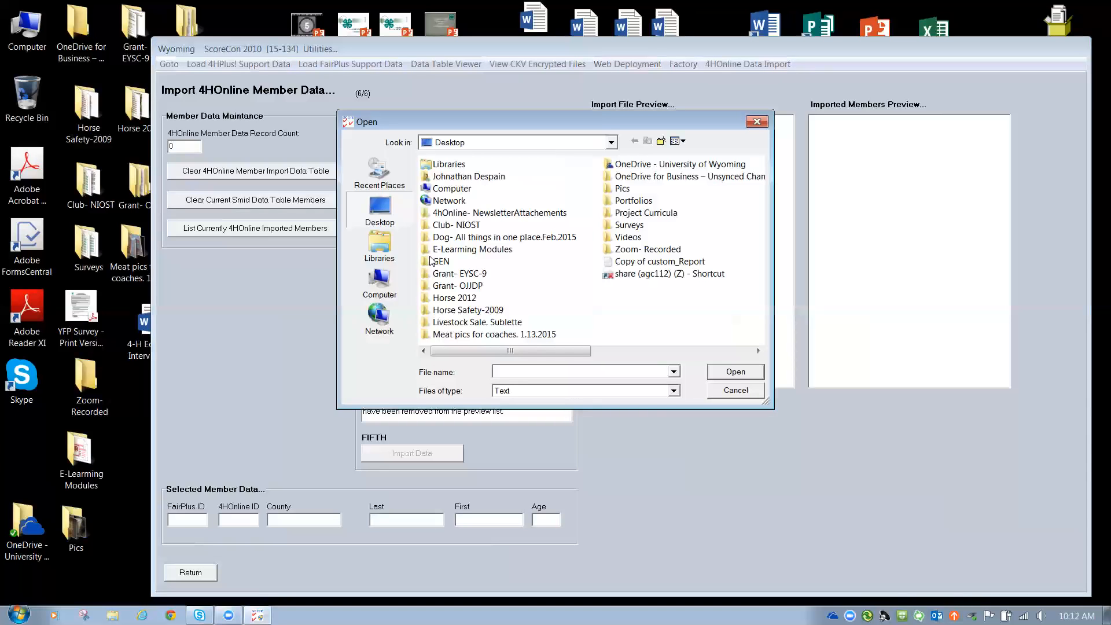
pyautogui.click(654, 265)
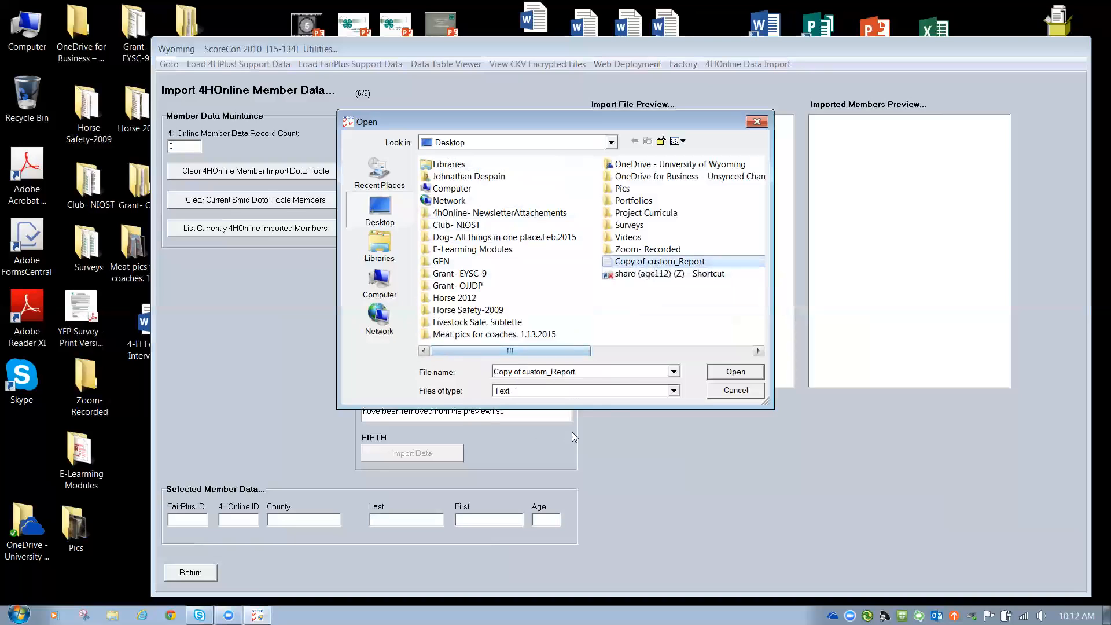
pyautogui.click(751, 375)
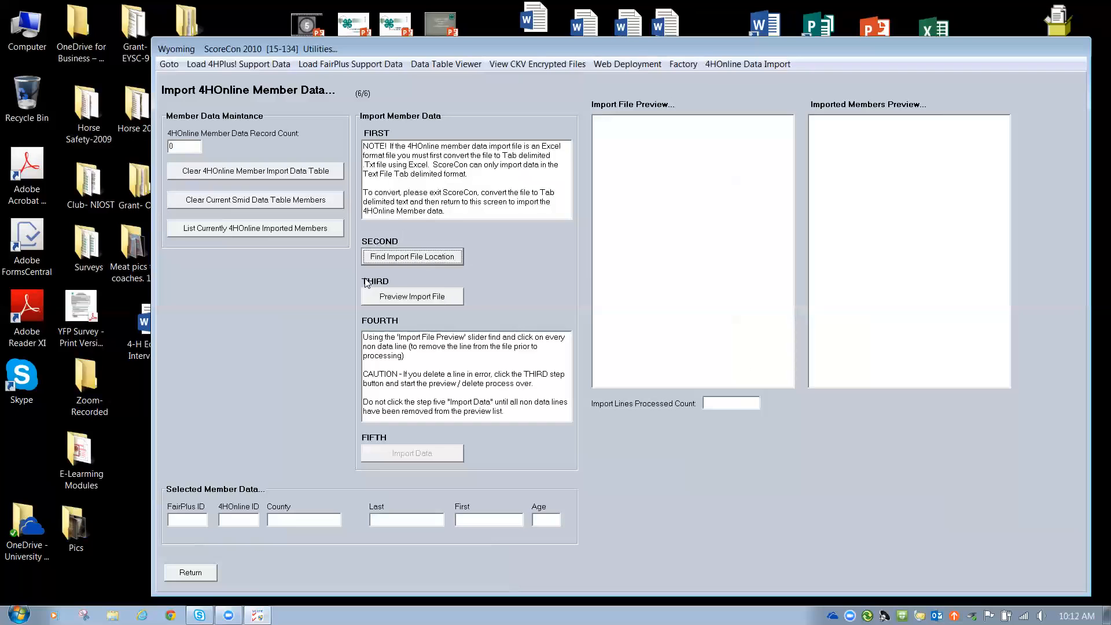
pyautogui.click(417, 297)
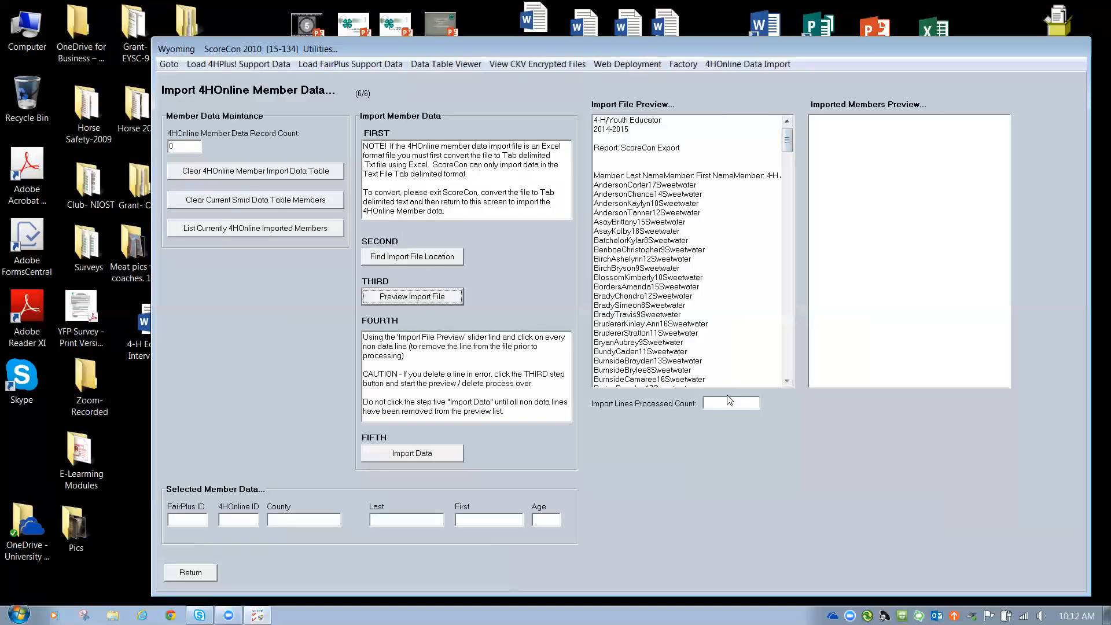
# Step: Remove the report title, blank and column heading lines above the first member in the import file preview
pyautogui.moveTo(787, 139); pyautogui.dragTo(775, 119)
pyautogui.moveTo(787, 140); pyautogui.dragTo(608, 124)
pyautogui.click(633, 121)
pyautogui.click(633, 121)
pyautogui.click(632, 121)
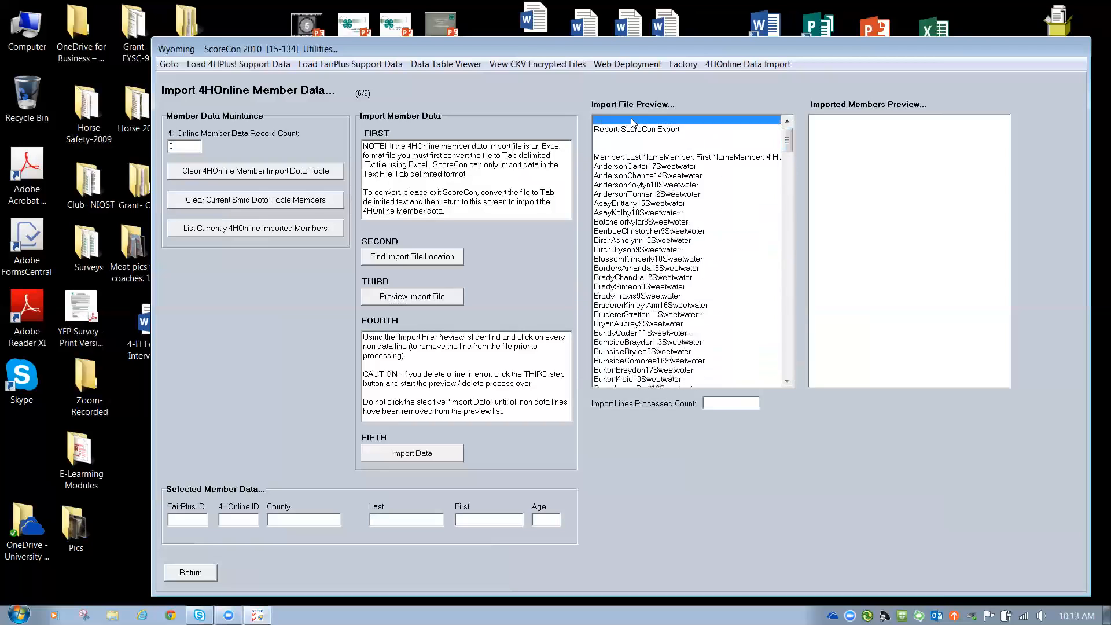
pyautogui.click(633, 122)
pyautogui.click(634, 122)
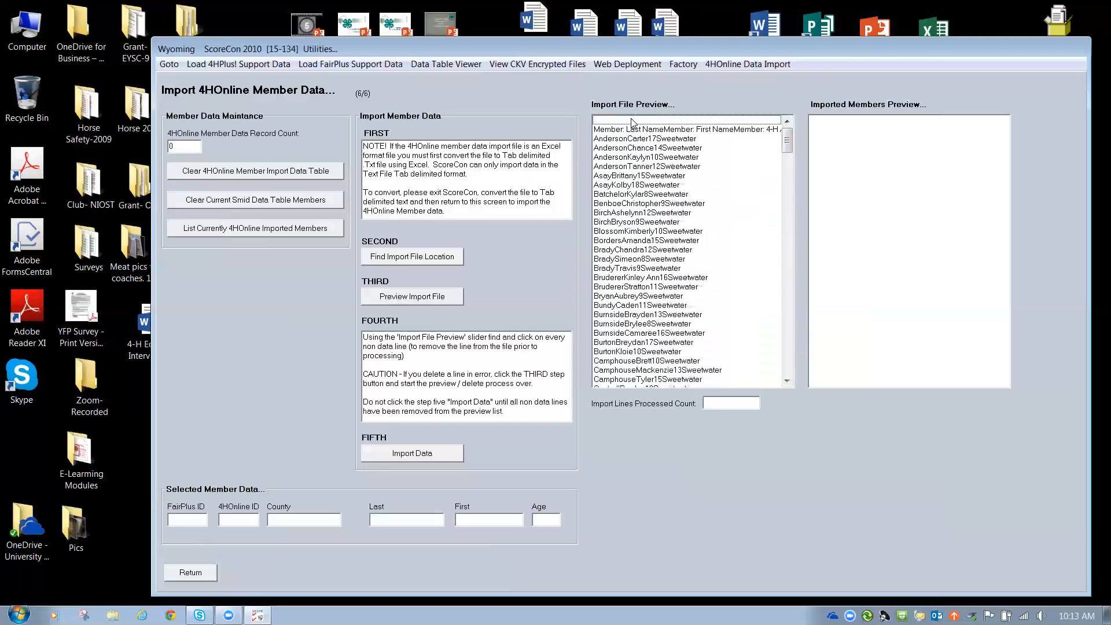
pyautogui.click(614, 123)
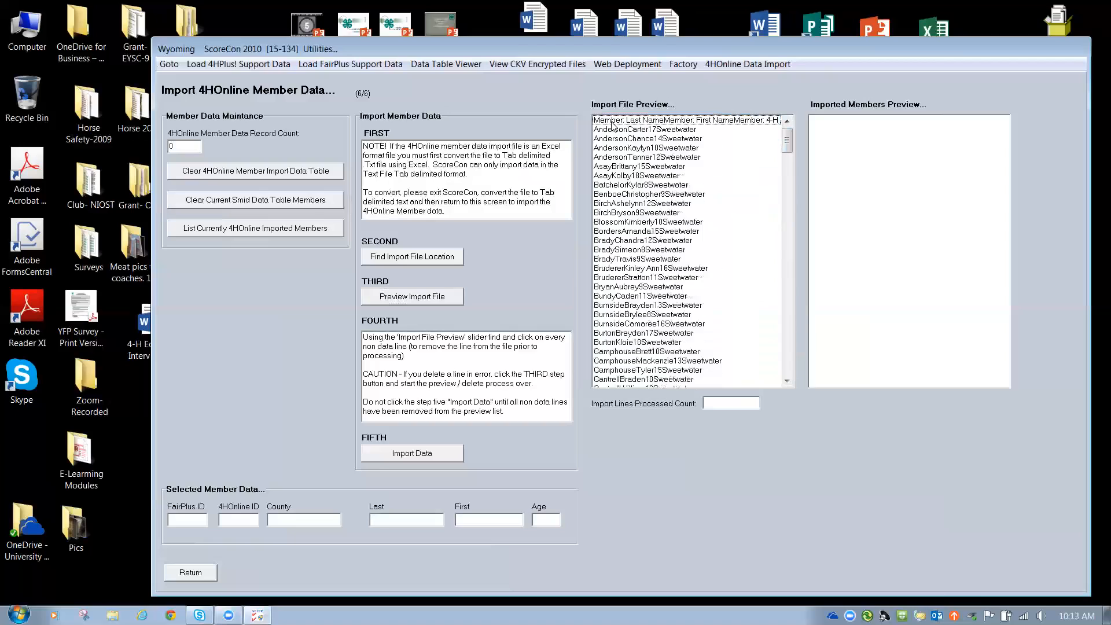
pyautogui.click(612, 123)
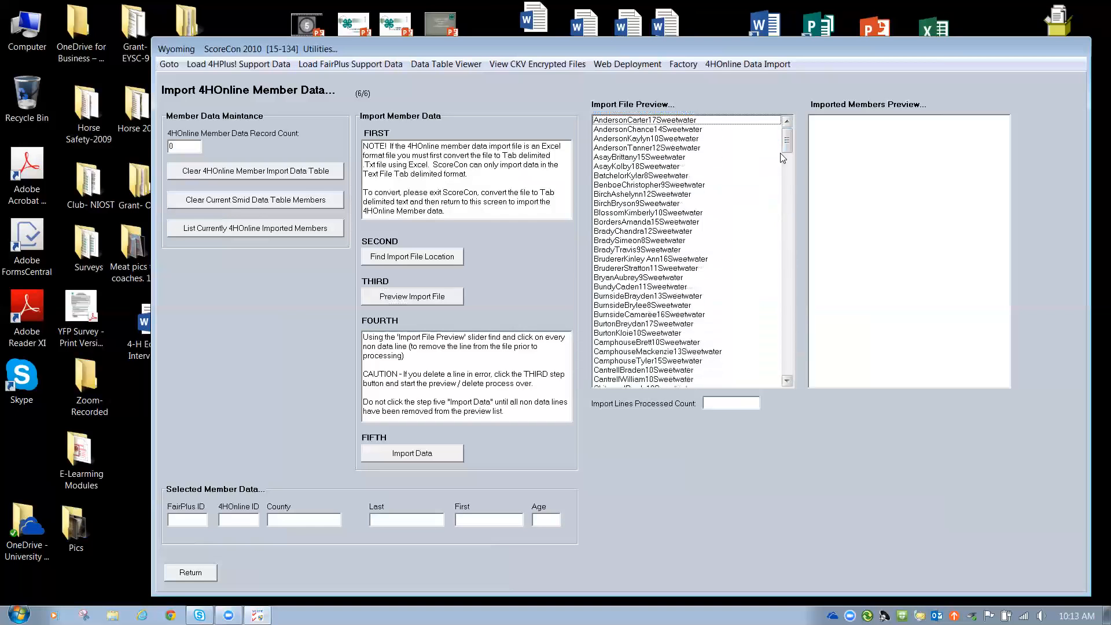
# Step: Remove the repeated column heading, blank and report footer lines after the last member in the import file preview
pyautogui.moveTo(787, 139); pyautogui.dragTo(790, 371)
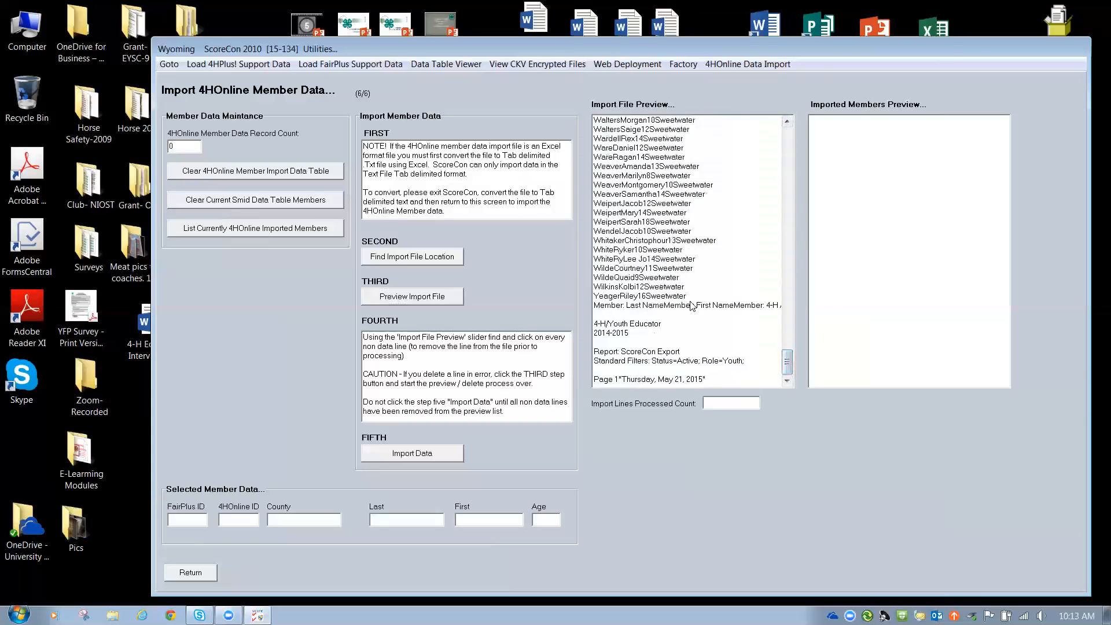
pyautogui.click(619, 334)
pyautogui.click(619, 334)
pyautogui.click(619, 334)
pyautogui.click(619, 334)
pyautogui.click(620, 334)
pyautogui.click(621, 325)
pyautogui.click(623, 326)
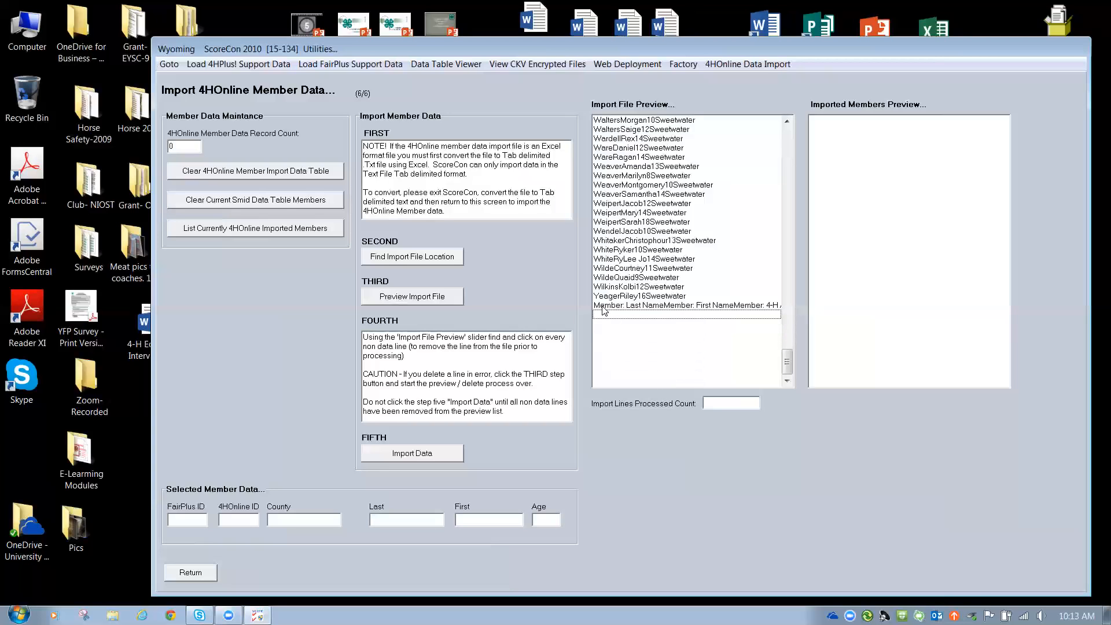
pyautogui.click(604, 311)
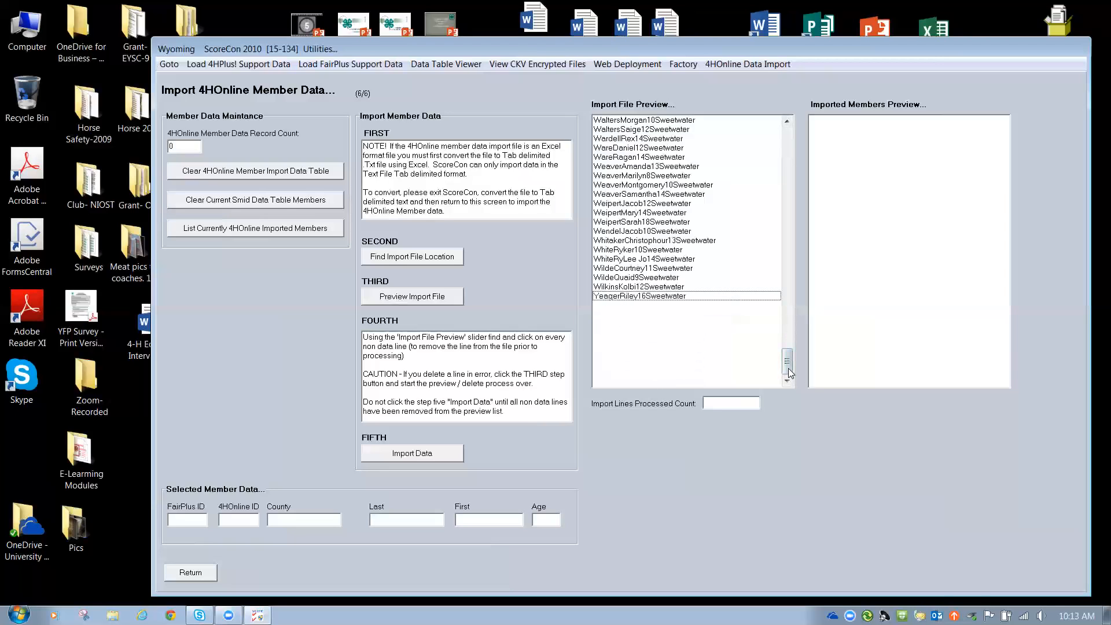
pyautogui.moveTo(786, 365); pyautogui.dragTo(796, 427)
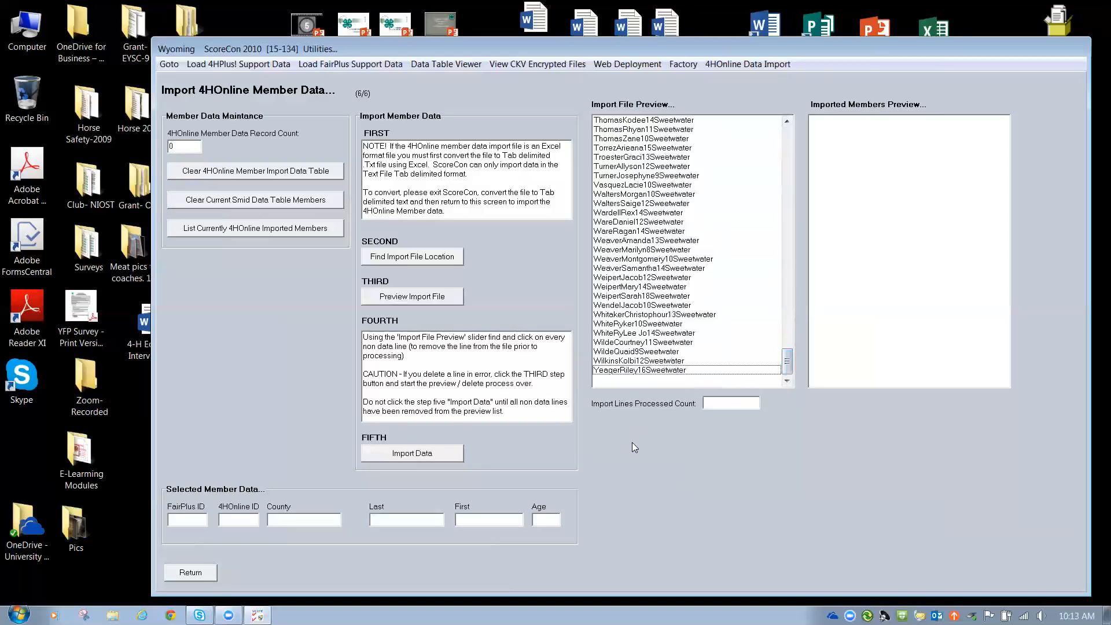
# Step: Import the cleaned member data, acknowledging the member ID notice, and list the currently imported 4HOnline members
pyautogui.click(374, 453)
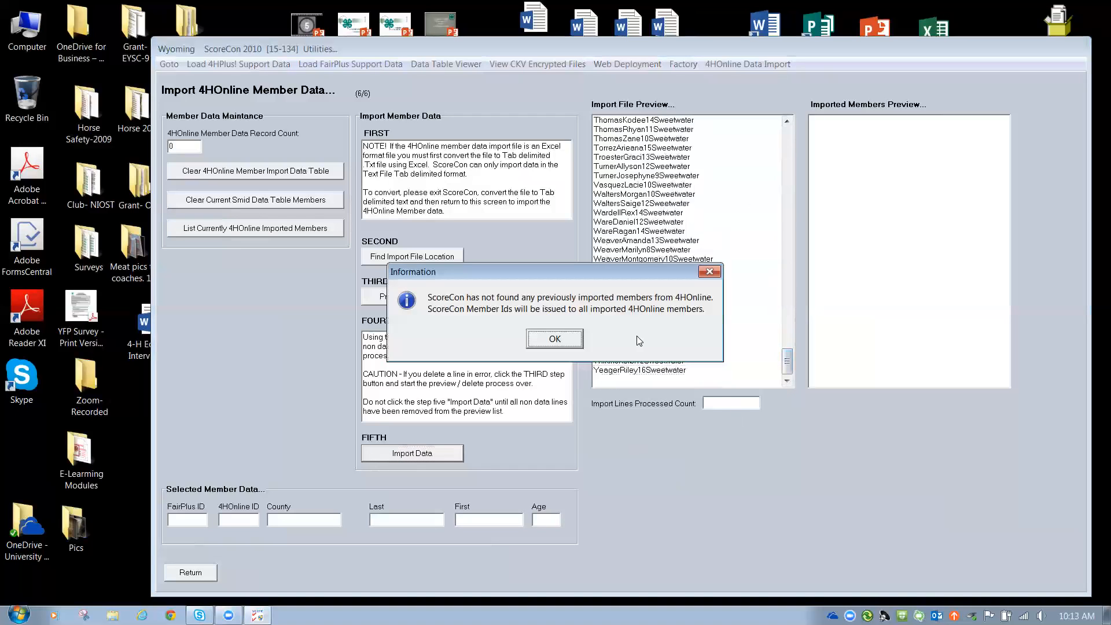
pyautogui.click(555, 339)
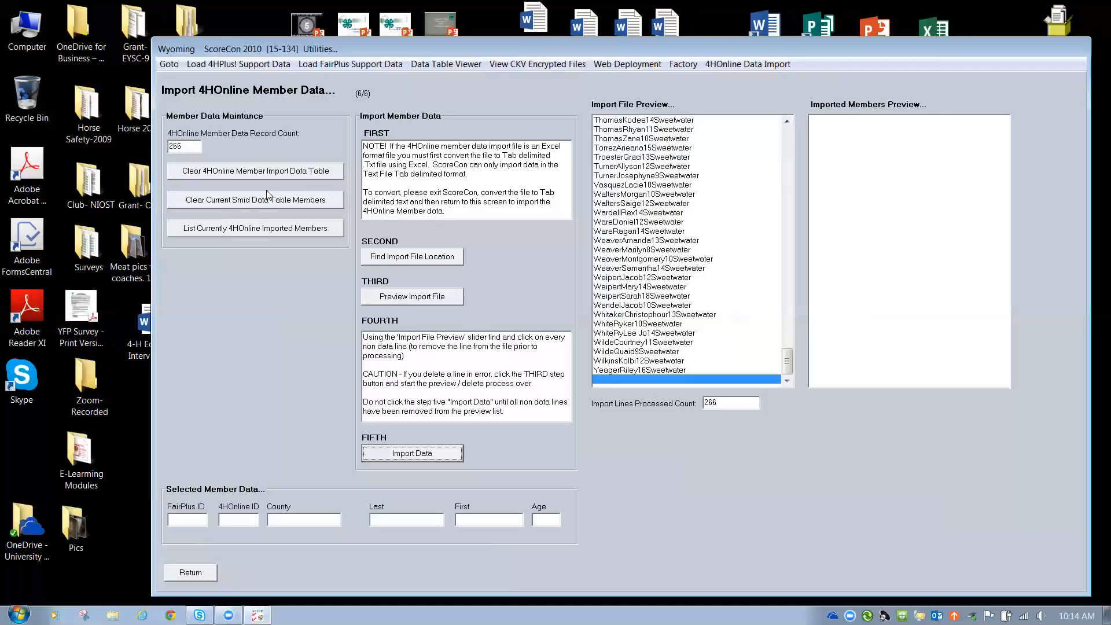
pyautogui.click(282, 230)
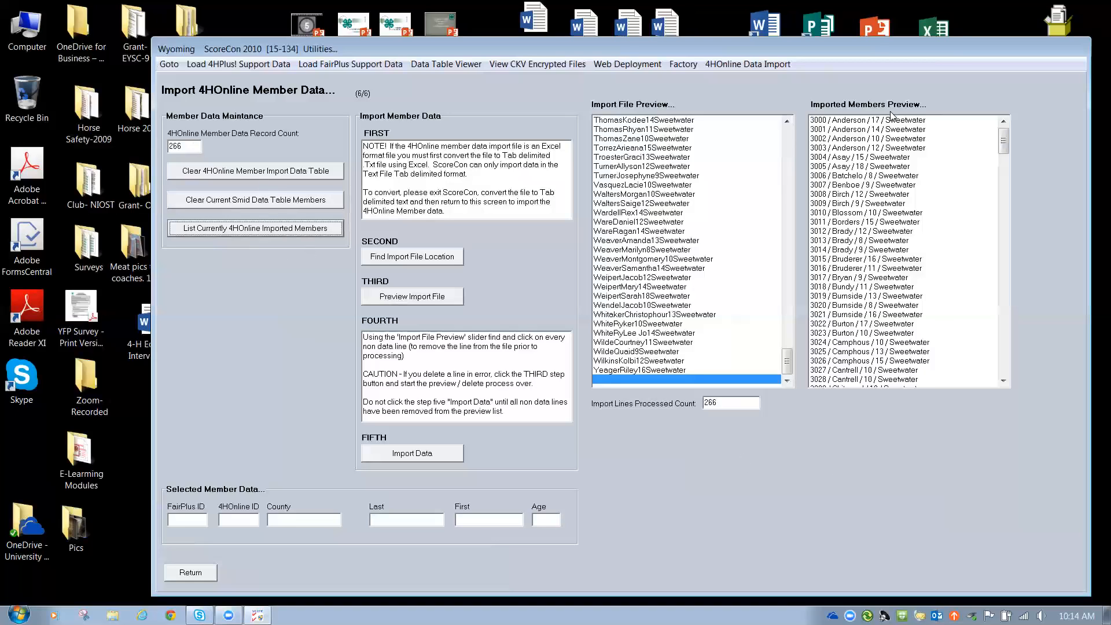
# Step: Leave the Utilities section for the main ScoreCon screen and exit the program
pyautogui.click(169, 64)
pyautogui.click(169, 94)
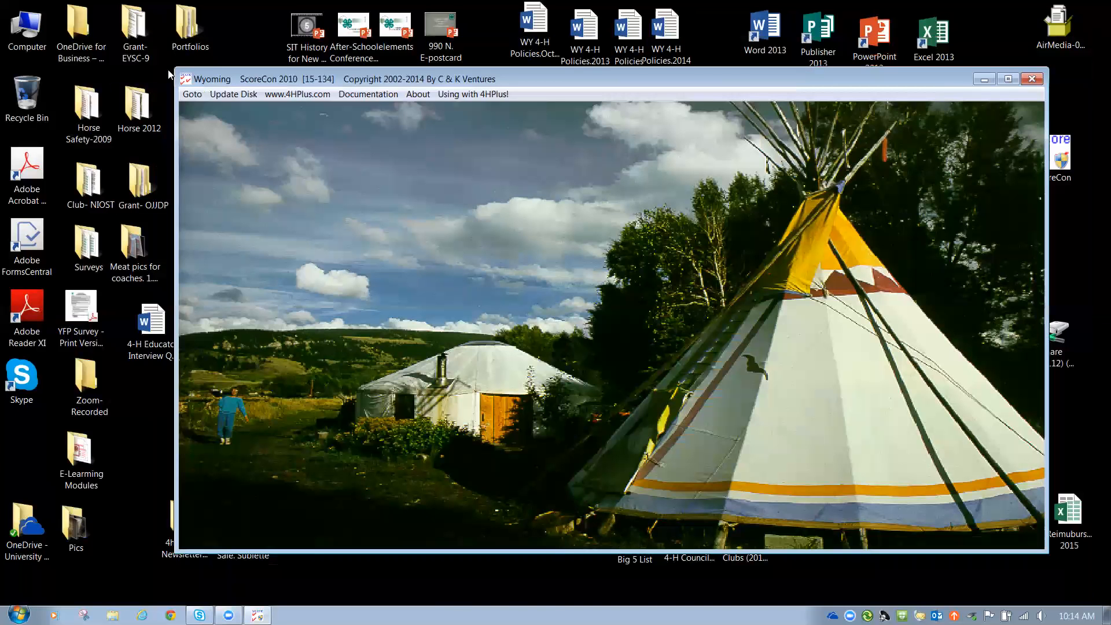
pyautogui.click(193, 96)
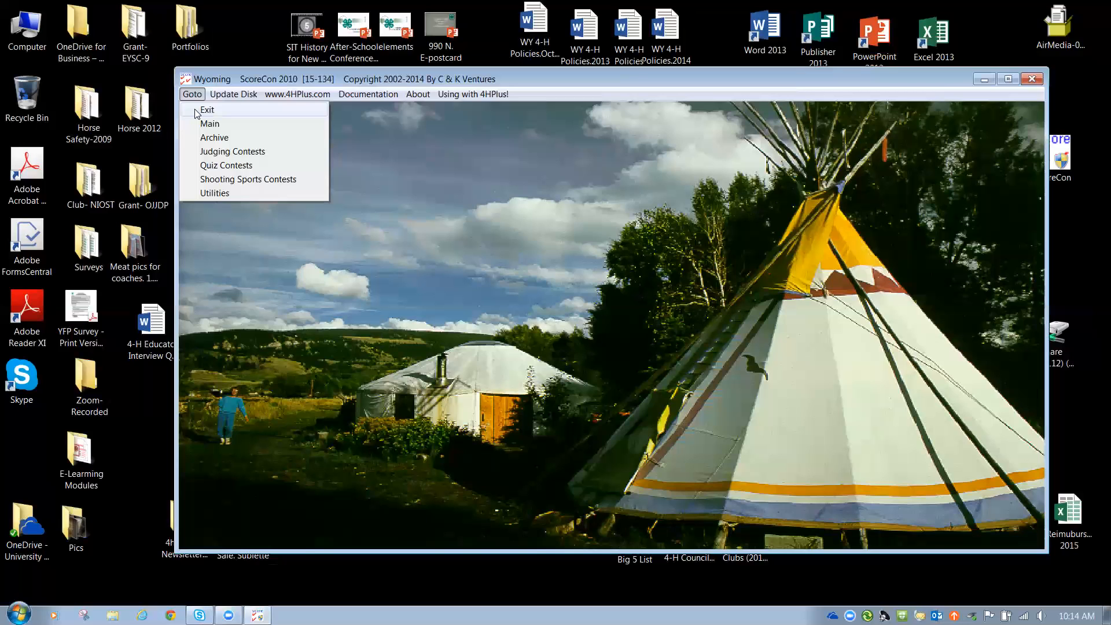
pyautogui.click(206, 110)
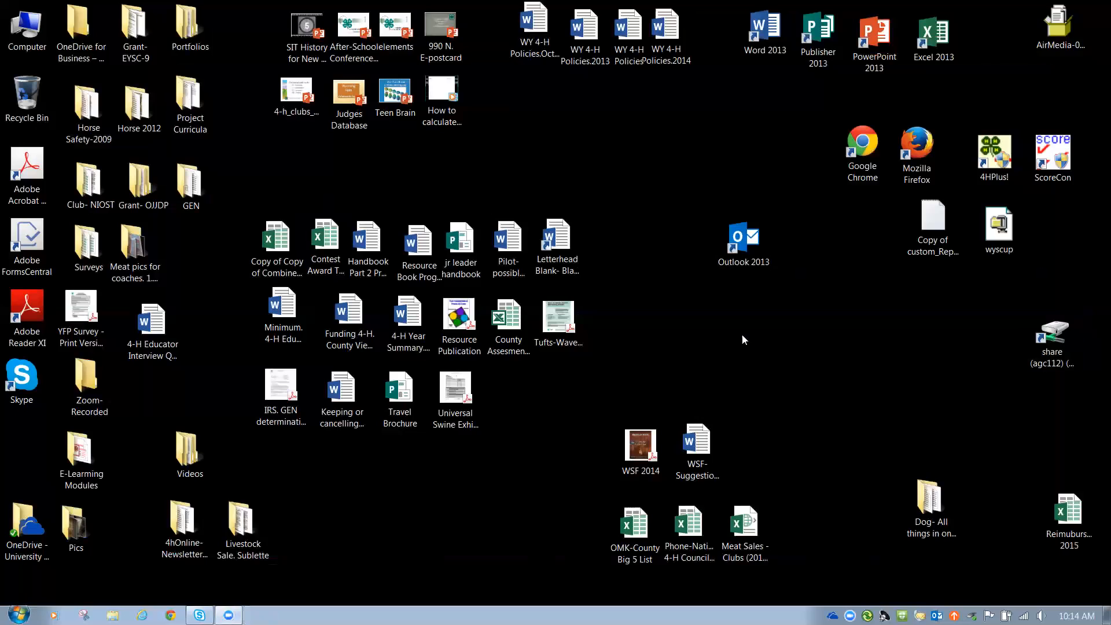